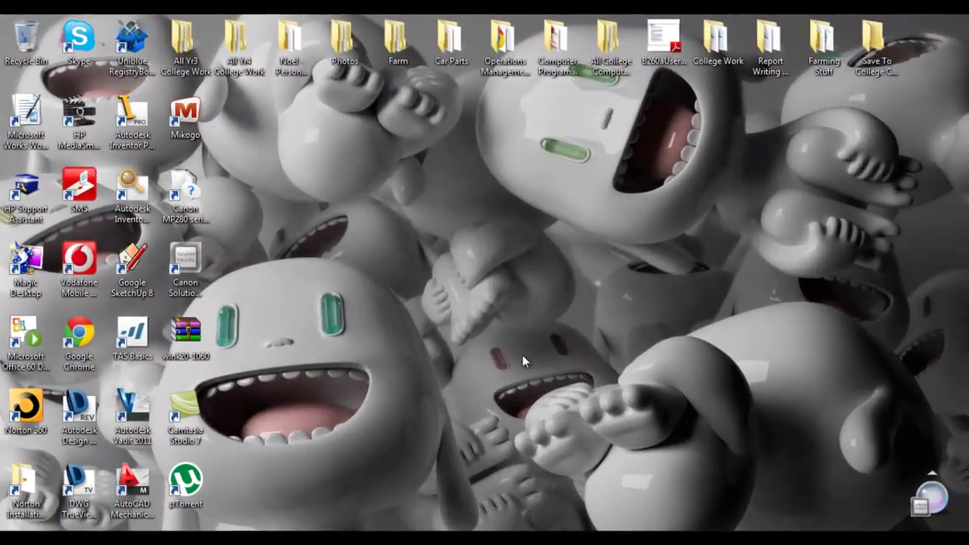
# Step: Launch Autodesk Inventor Professional and create a new part from the default Standard.ipt template
pyautogui.rightClick(138, 116)
pyautogui.click(185, 127)
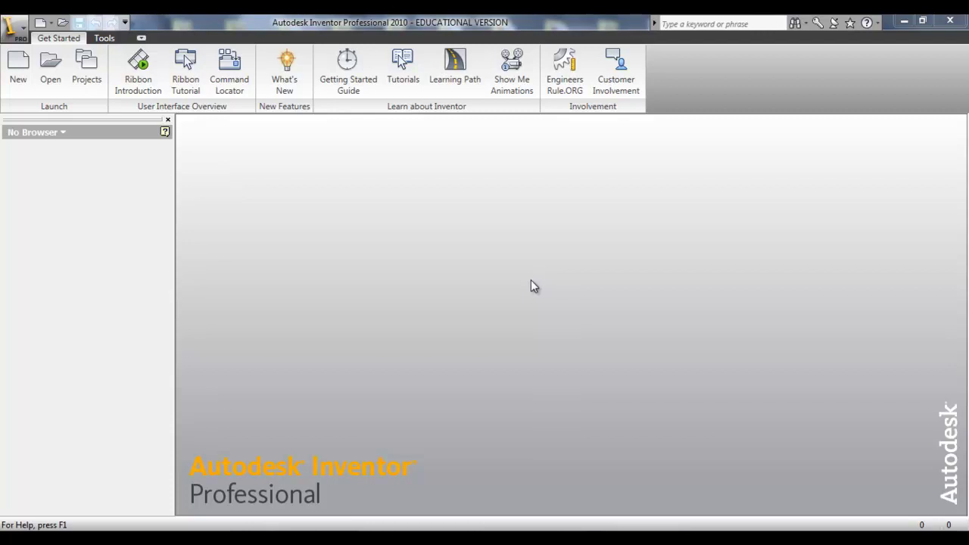
pyautogui.click(18, 64)
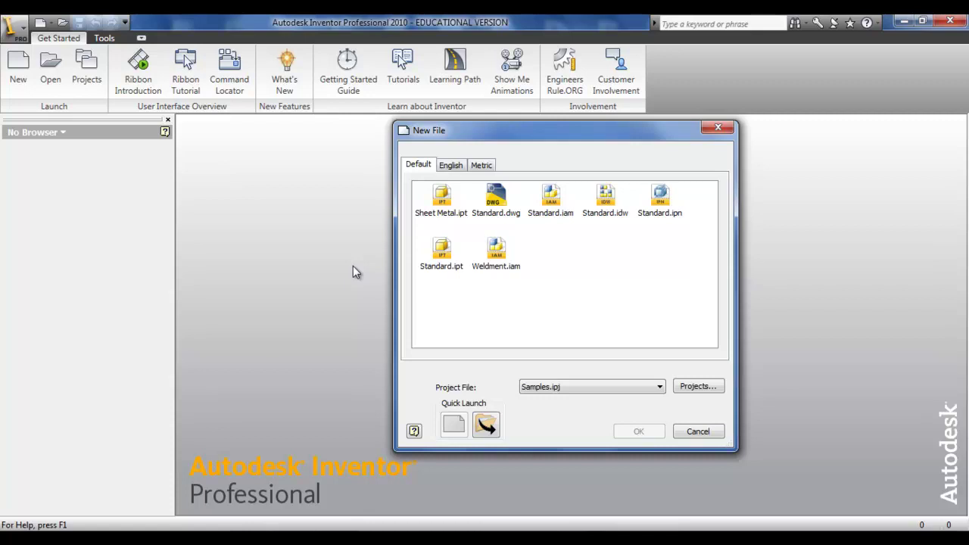
pyautogui.doubleClick(442, 261)
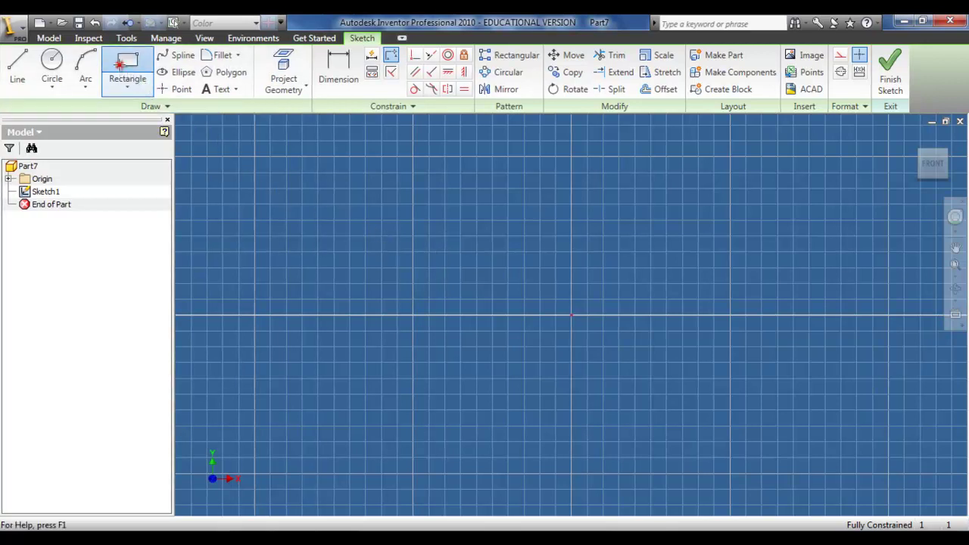
# Step: Sketch a horizontal rectangle about 51 by 21 mm enclosing the sketch origin
pyautogui.click(124, 66)
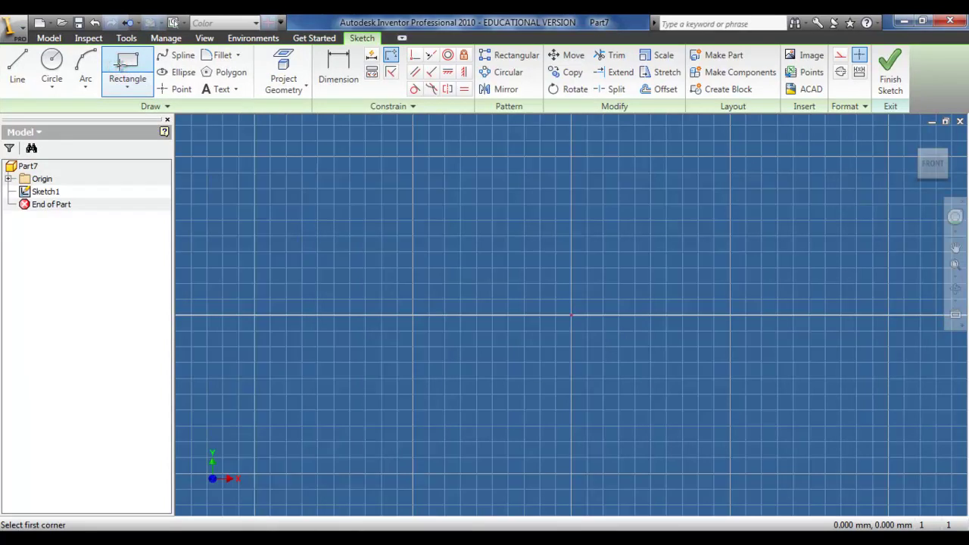
pyautogui.click(317, 192)
pyautogui.click(722, 358)
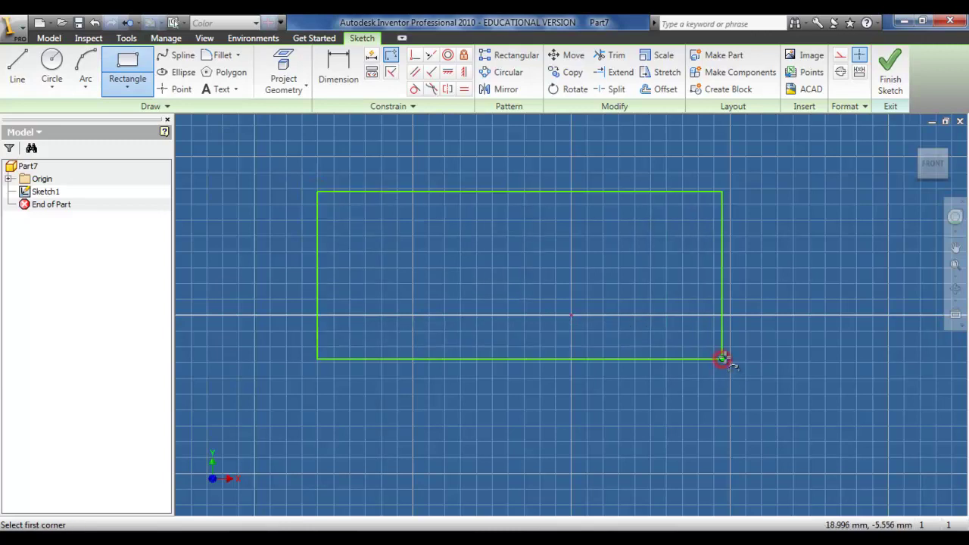
# Step: Dimension the rectangle's height between its two horizontal edges and set it to 25 mm
pyautogui.click(336, 86)
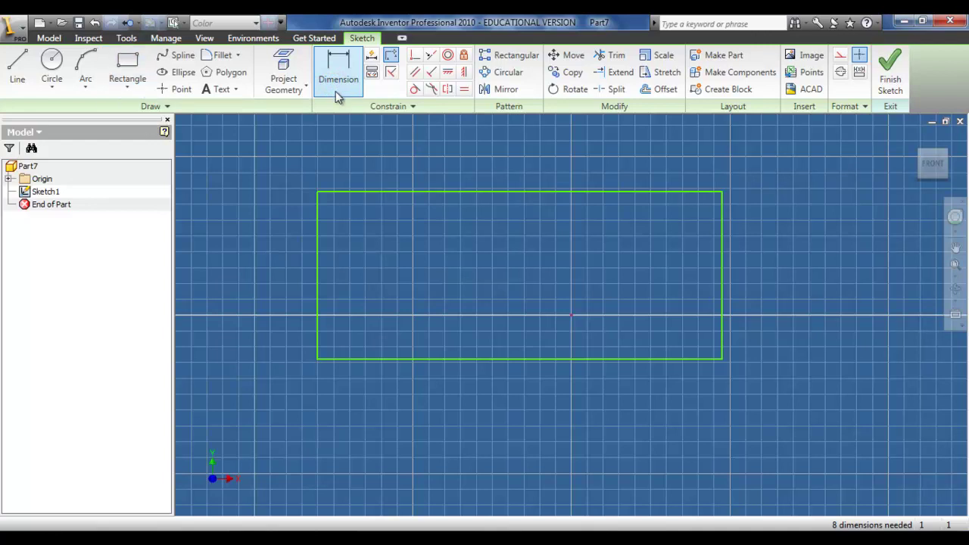
pyautogui.click(335, 91)
pyautogui.click(402, 191)
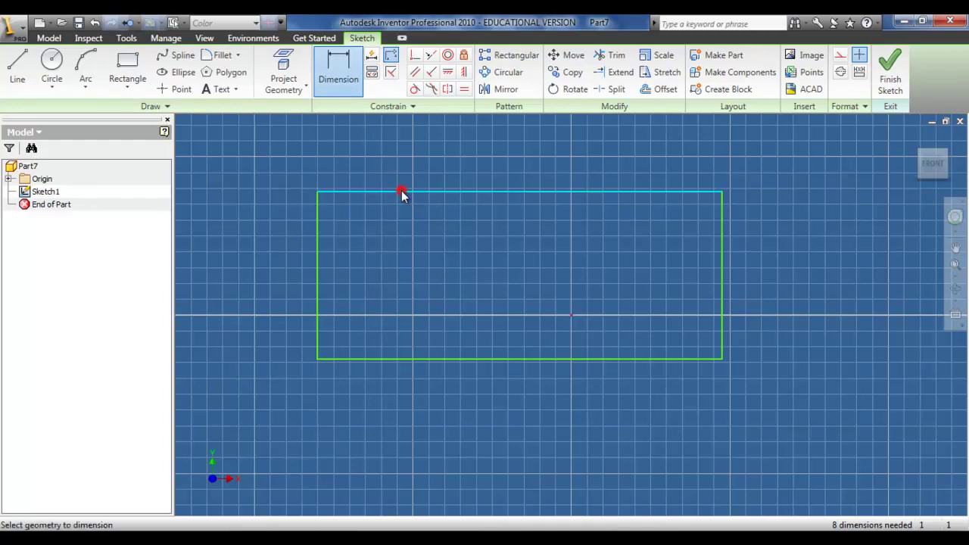
pyautogui.click(414, 358)
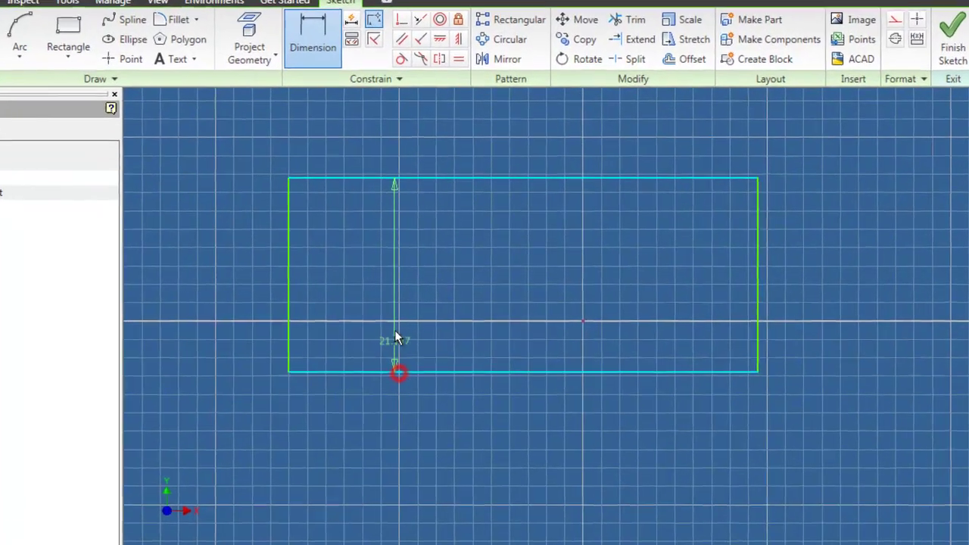
pyautogui.click(409, 276)
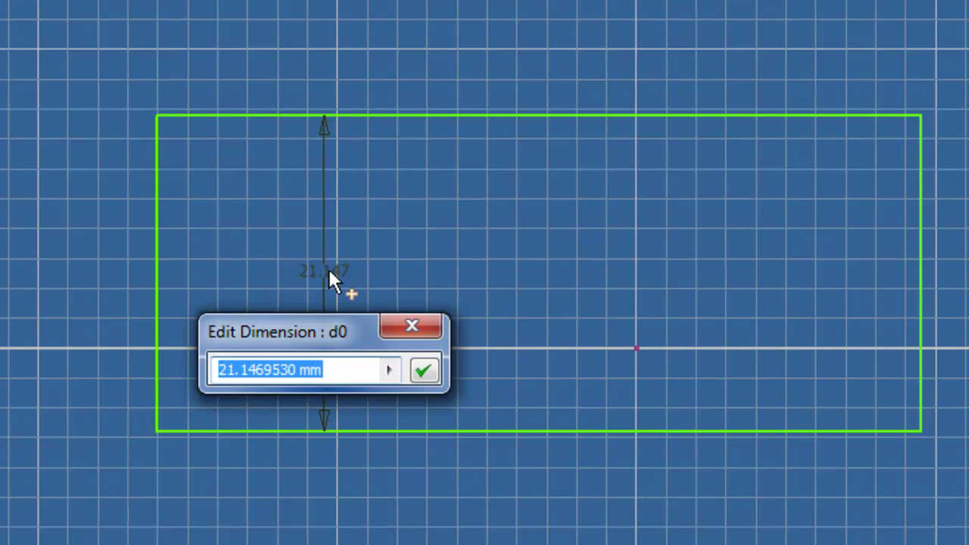
pyautogui.write('25')
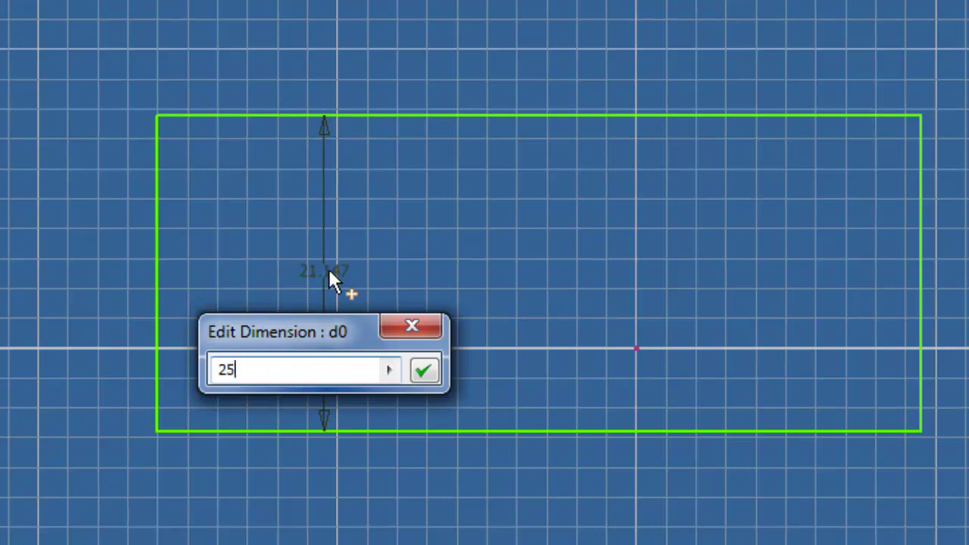
pyautogui.press('Return')
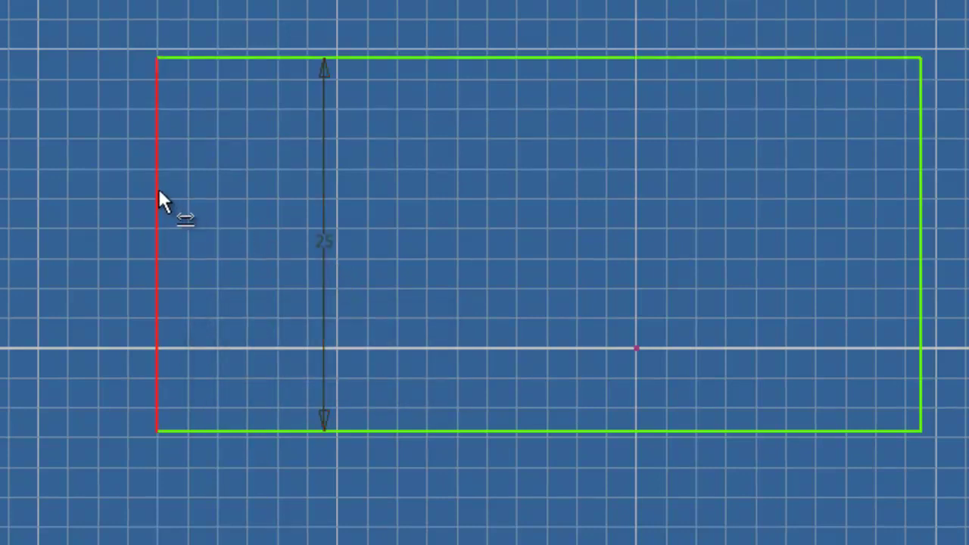
# Step: Dimension the rectangle's width between its two vertical edges and set it to 50 mm
pyautogui.click(157, 190)
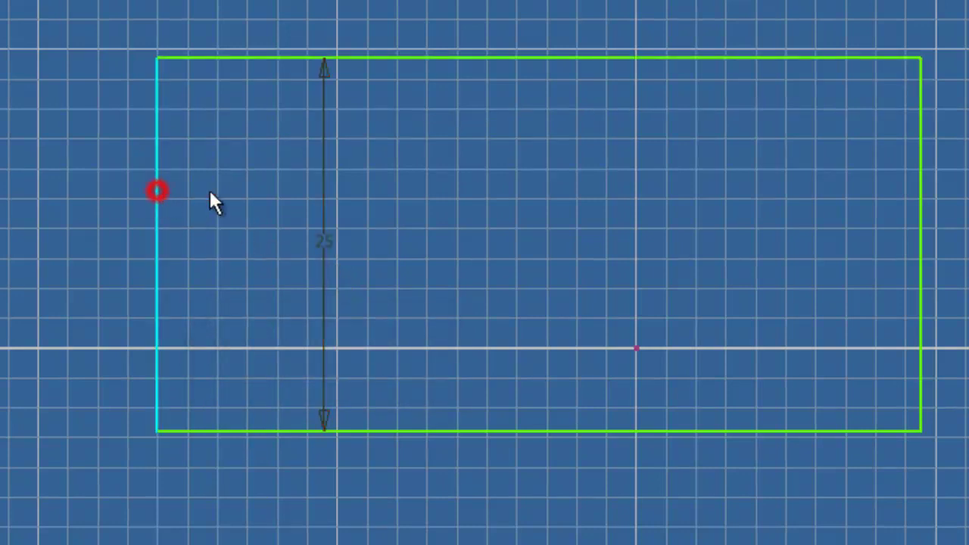
pyautogui.click(921, 215)
pyautogui.click(672, 210)
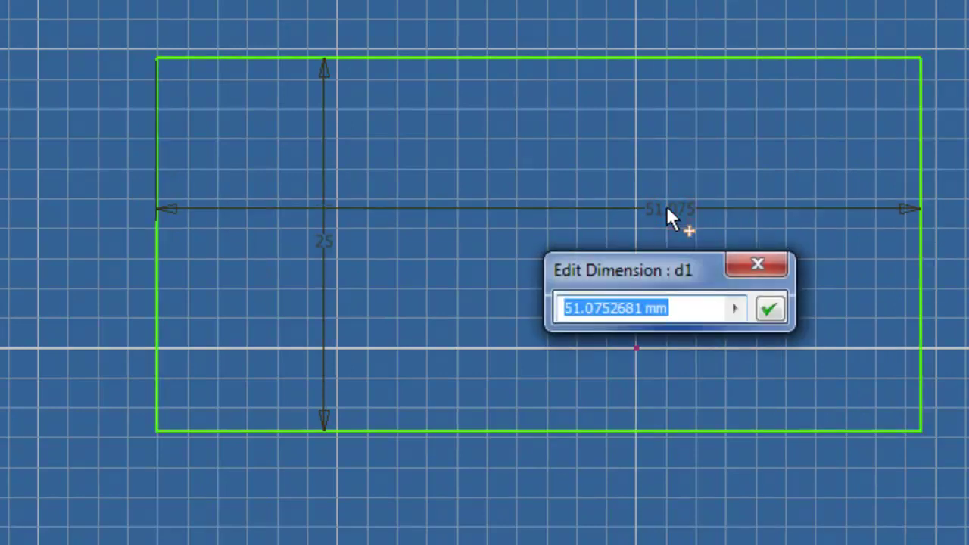
pyautogui.write('50')
pyautogui.press('Return')
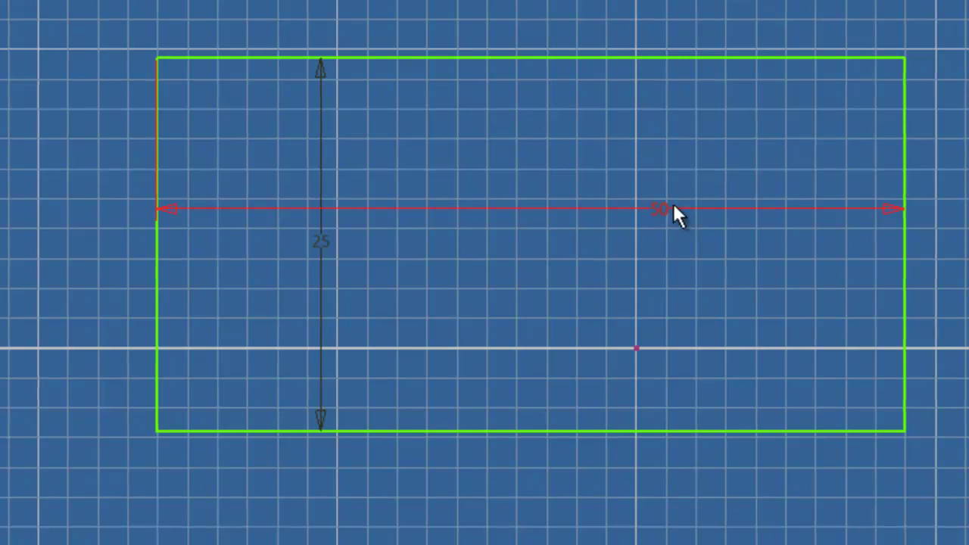
# Step: Finish the sketch and extrude the rectangle as a solid to a distance of 5 mm
pyautogui.press('F6')
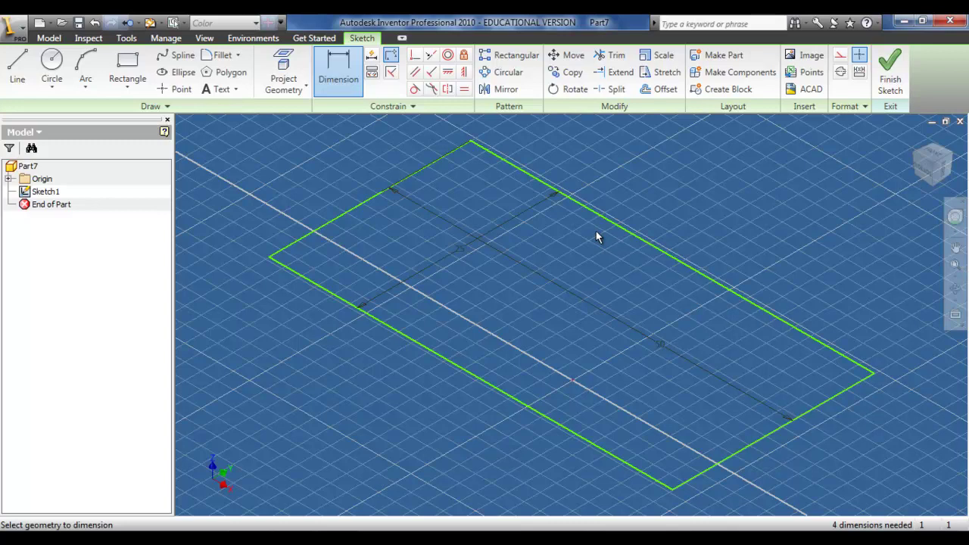
pyautogui.click(882, 76)
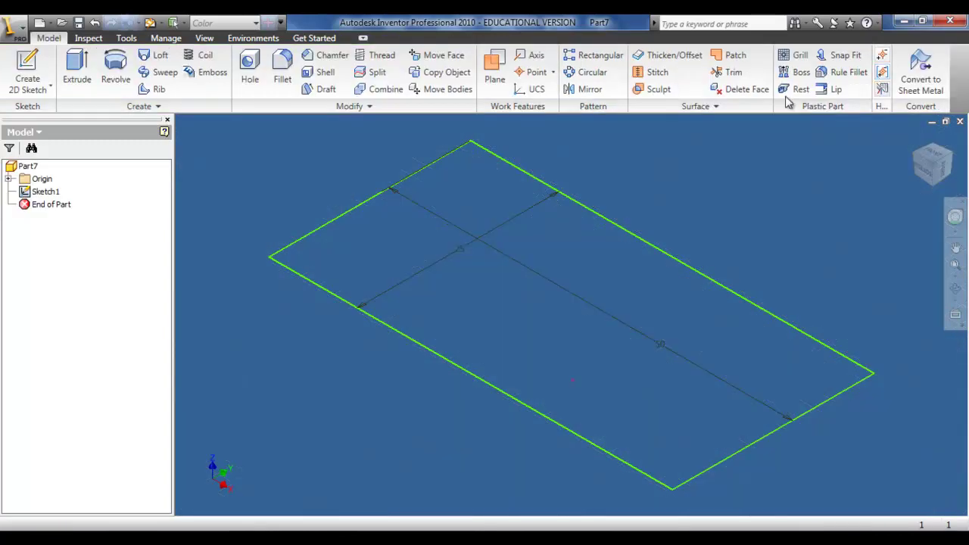
pyautogui.click(82, 75)
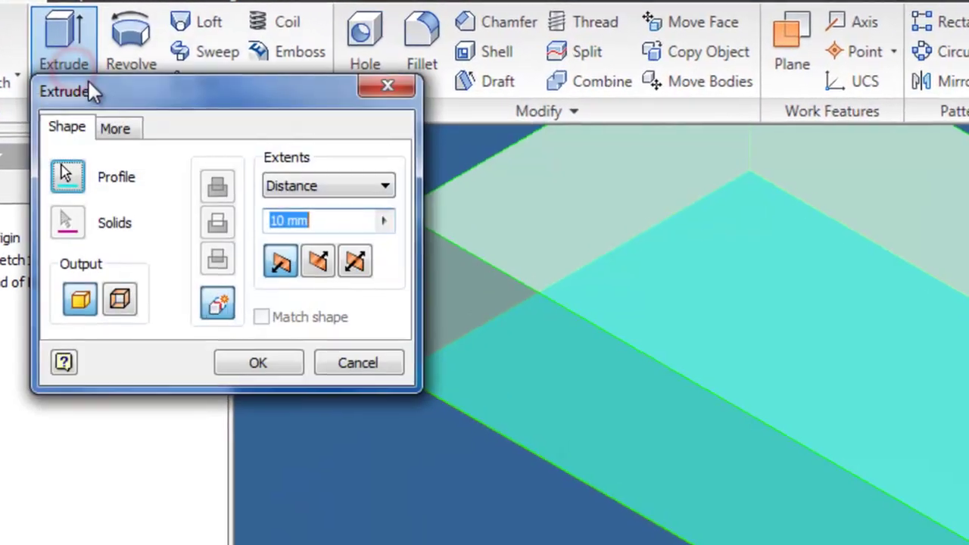
pyautogui.click(316, 218)
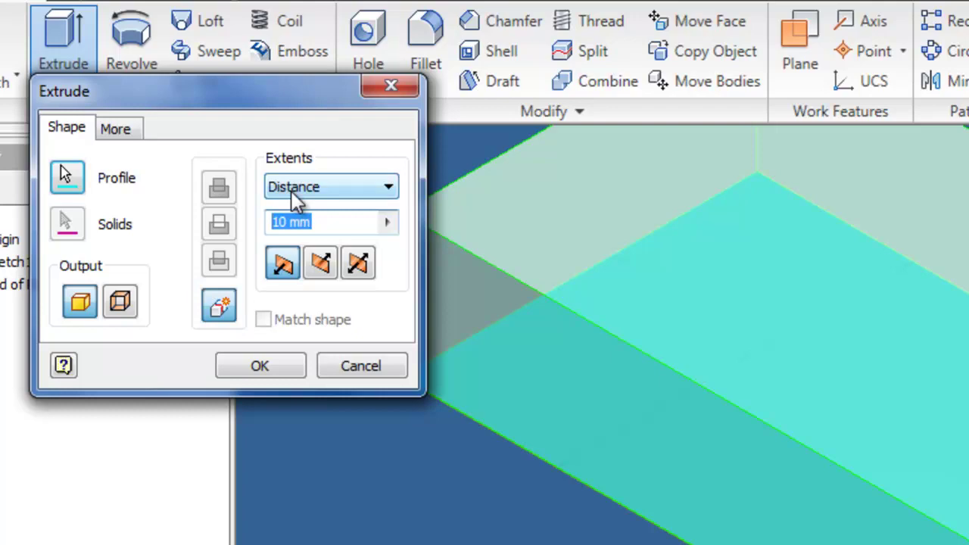
pyautogui.write('5')
pyautogui.press('Return')
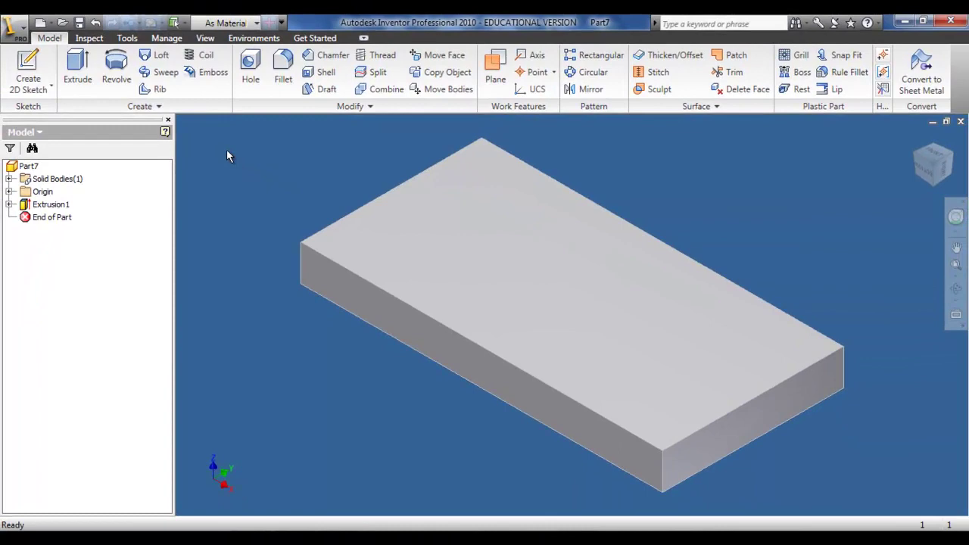
# Step: Start a new sketch on the plate's top face and draw a rectangle about 15 by 8 mm near the far corner
pyautogui.click(28, 73)
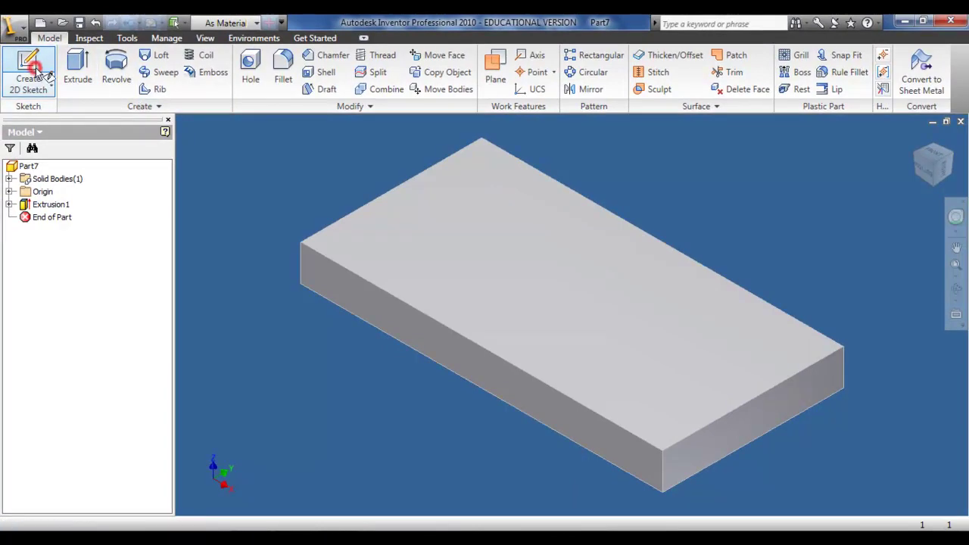
pyautogui.click(479, 254)
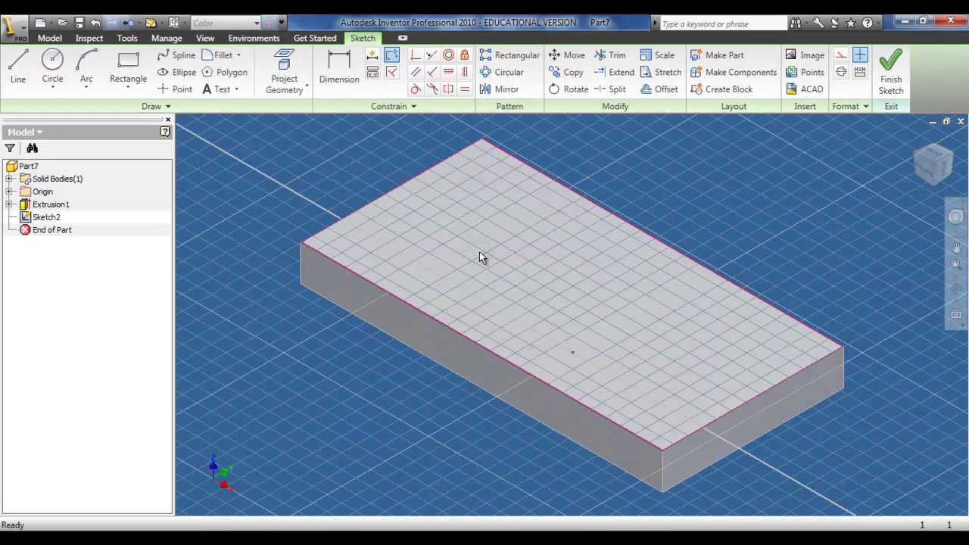
pyautogui.click(131, 75)
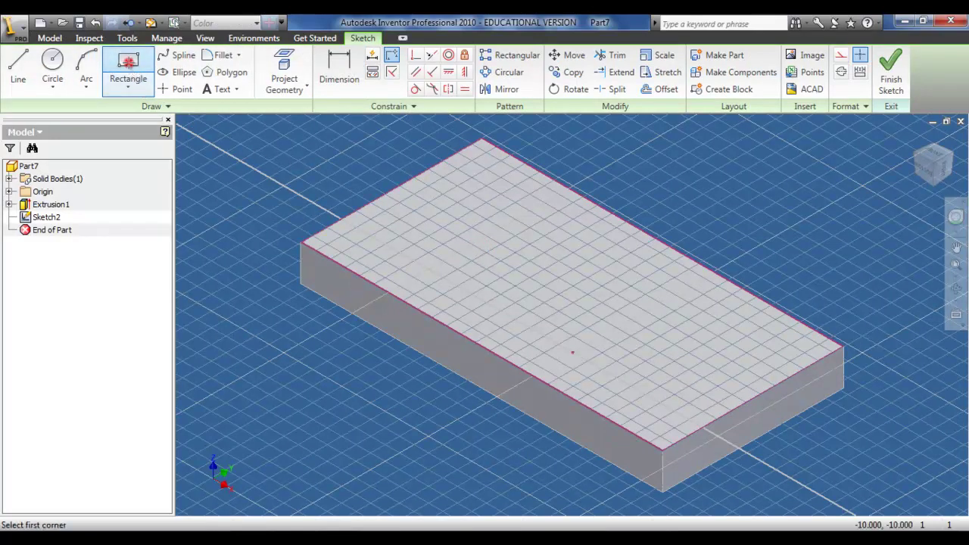
pyautogui.click(467, 180)
pyautogui.click(518, 278)
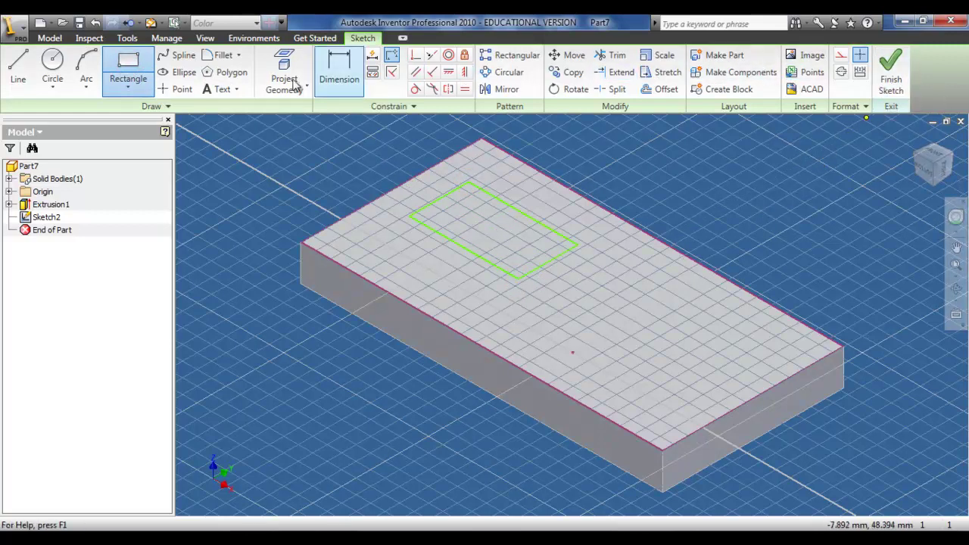
# Step: Dimension the small rectangle's length between its short edges and set it to 15 mm
pyautogui.click(339, 76)
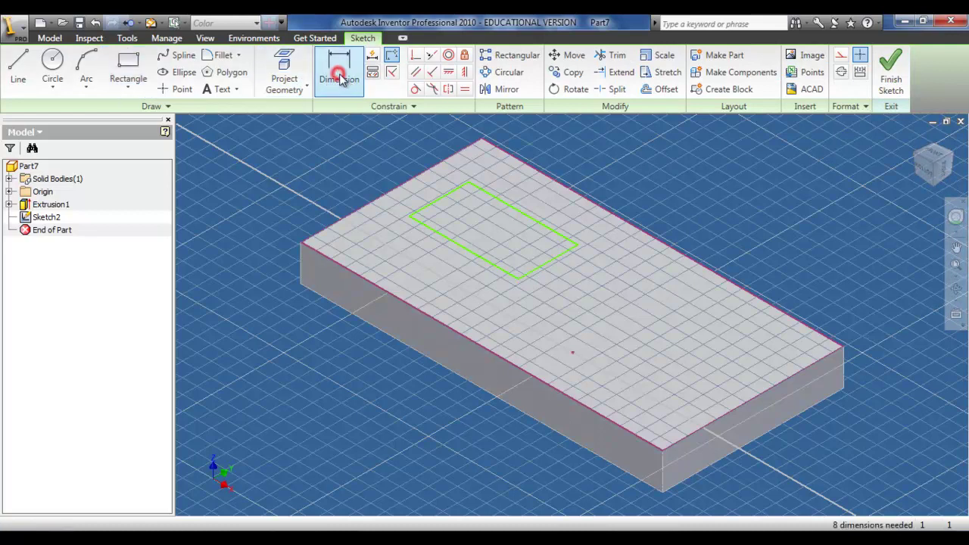
pyautogui.click(455, 188)
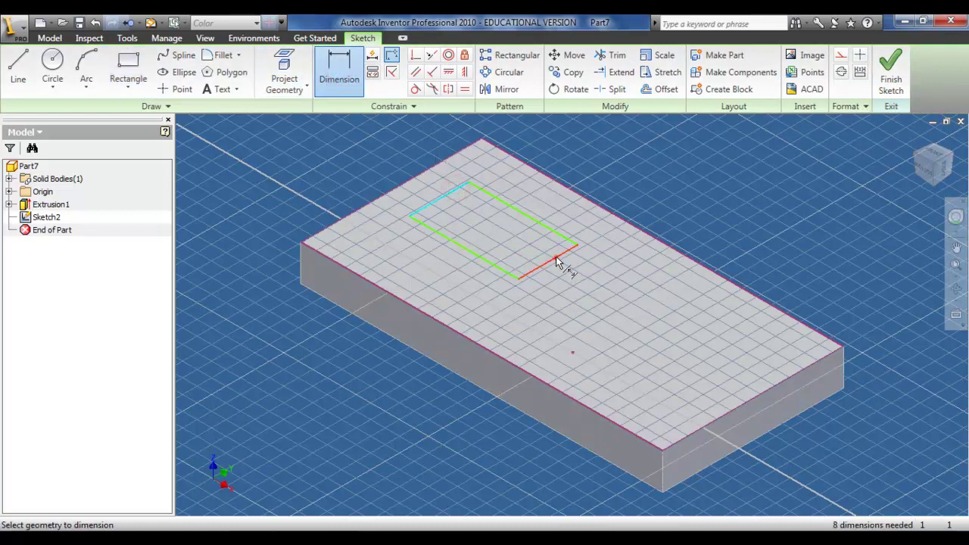
pyautogui.click(556, 256)
pyautogui.click(496, 230)
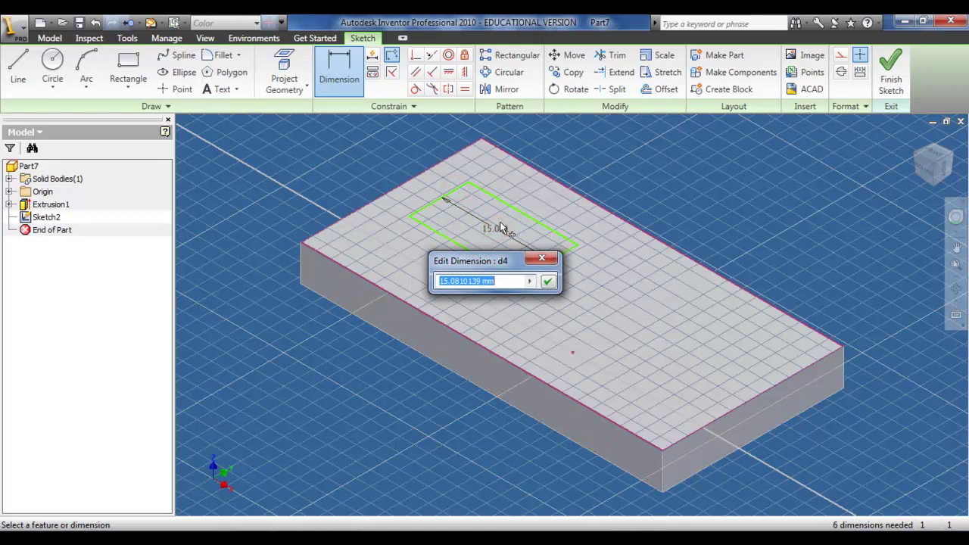
pyautogui.write('15')
pyautogui.press('Return')
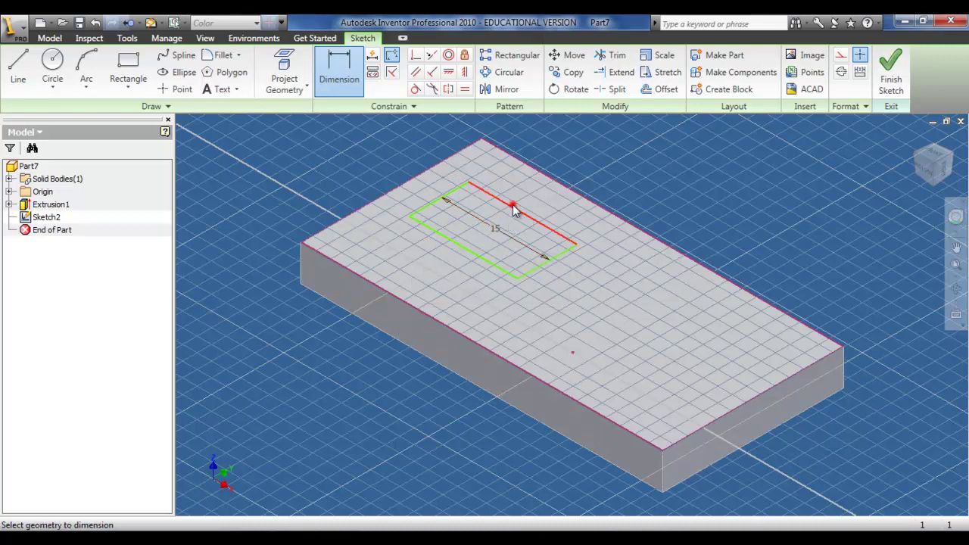
# Step: Dimension the small rectangle's width between its long edges and set it to 10 mm
pyautogui.click(513, 211)
pyautogui.click(470, 256)
pyautogui.click(468, 231)
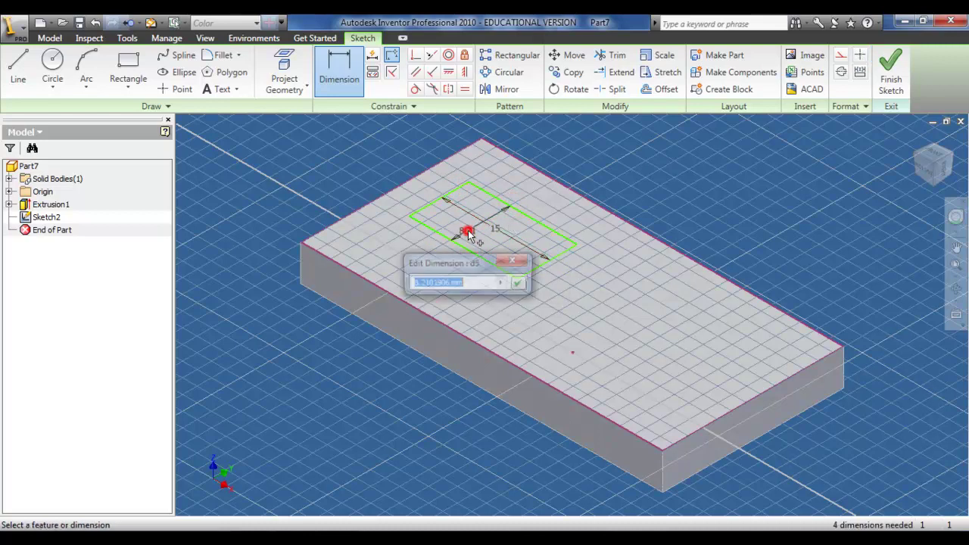
pyautogui.write('10')
pyautogui.press('Return')
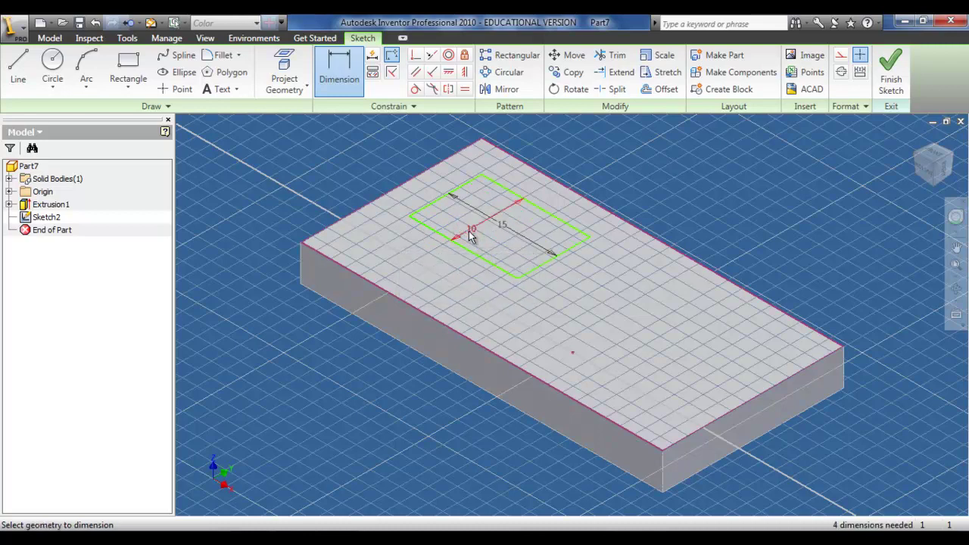
# Step: Set the distance between the small rectangle's long edge and the plate's adjacent long edge to 5 mm
pyautogui.click(506, 185)
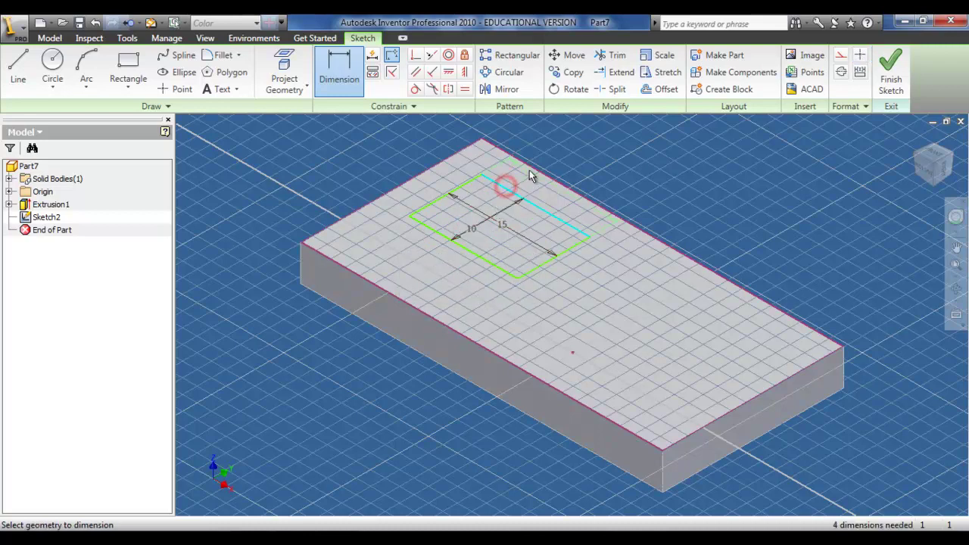
pyautogui.click(528, 167)
pyautogui.click(522, 175)
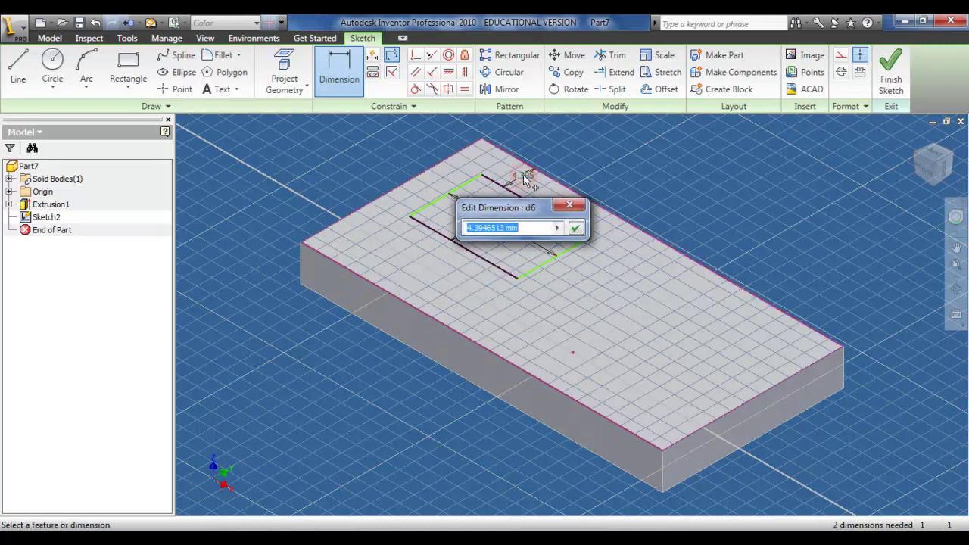
pyautogui.write('4')
pyautogui.press('Return')
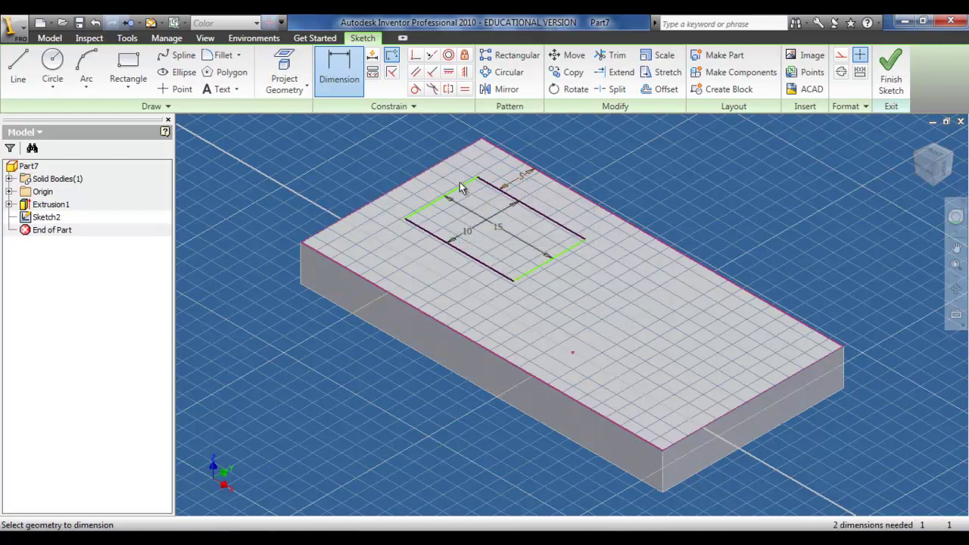
# Step: Set the distance between the small rectangle's short edge and the plate's adjacent short edge to 5 mm, and finish the sketch
pyautogui.click(460, 182)
pyautogui.click(436, 164)
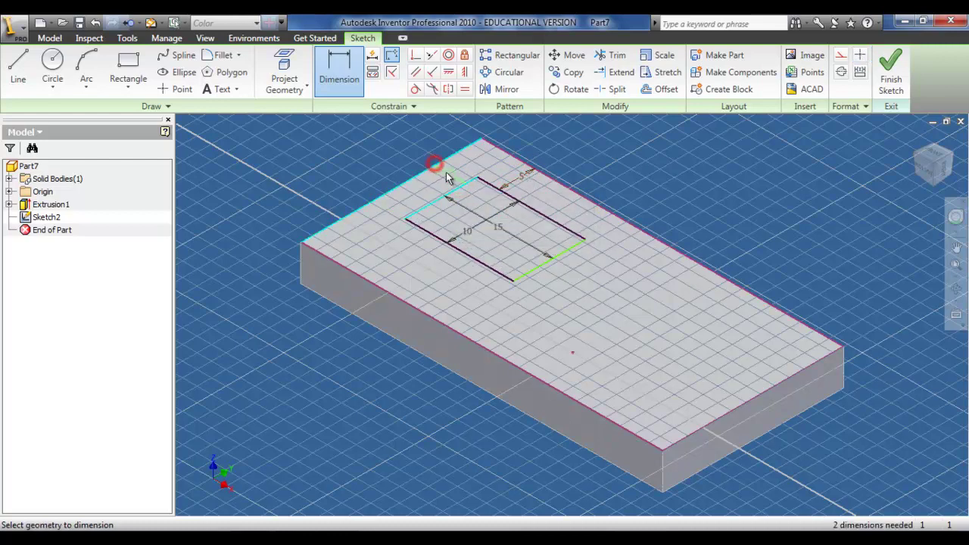
pyautogui.click(446, 172)
pyautogui.write('5')
pyautogui.press('Return')
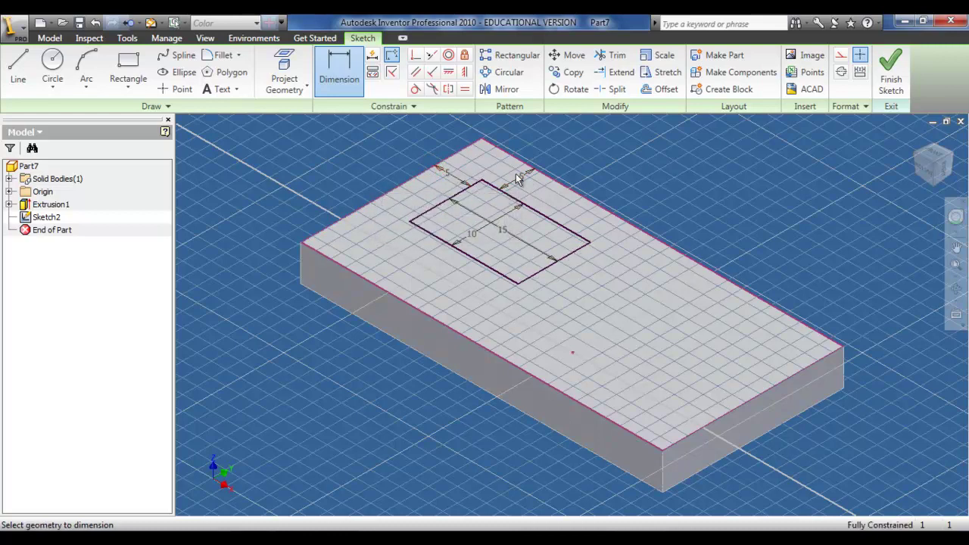
pyautogui.click(887, 81)
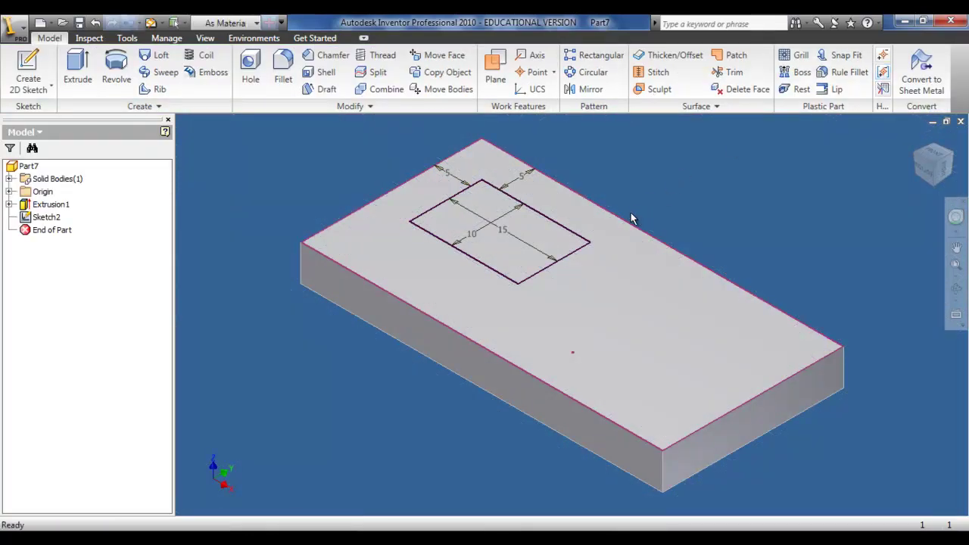
# Step: Extrude the small rectangle 10 mm upward from the plate's top face as a joined block
pyautogui.click(71, 63)
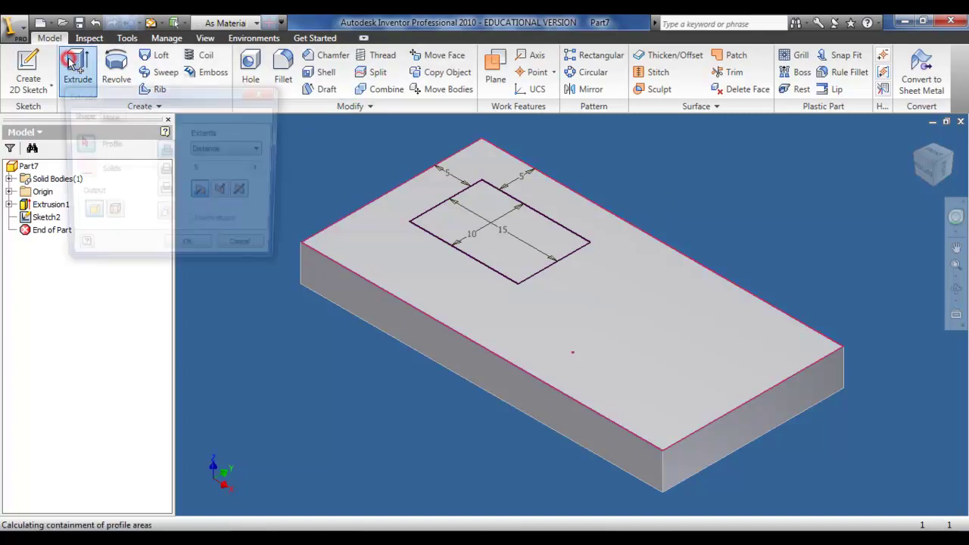
pyautogui.click(465, 231)
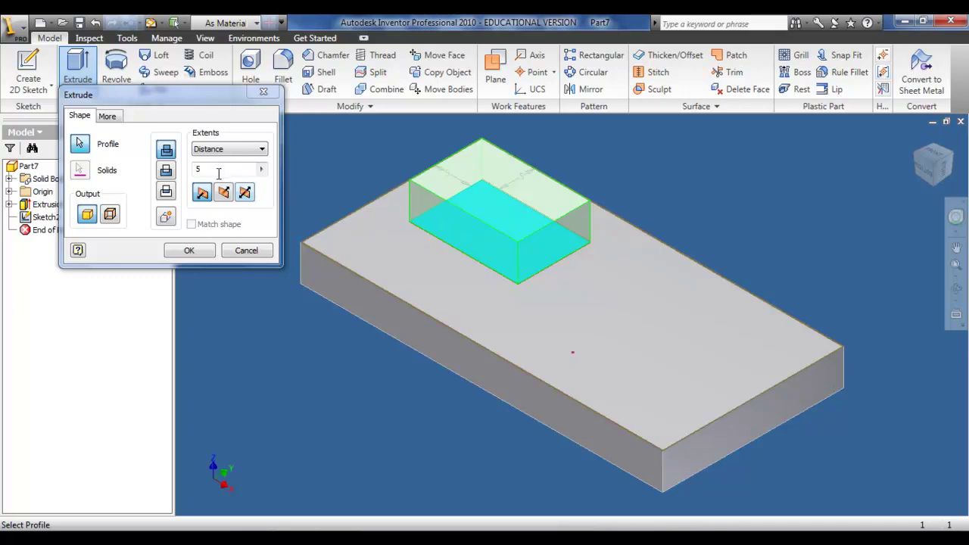
pyautogui.click(209, 170)
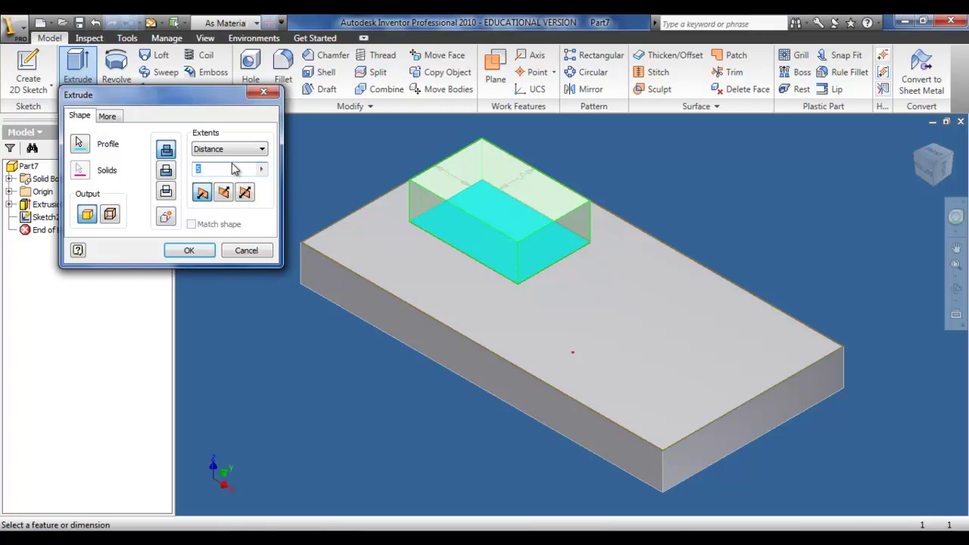
pyautogui.write('10')
pyautogui.press('Return')
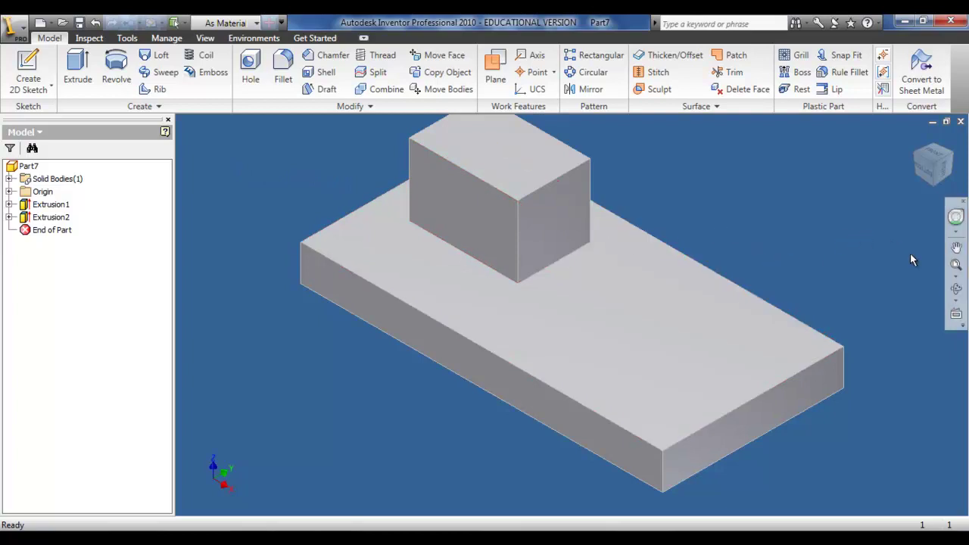
# Step: Open Sketch2, the profile of the raised block, for editing
pyautogui.click(957, 288)
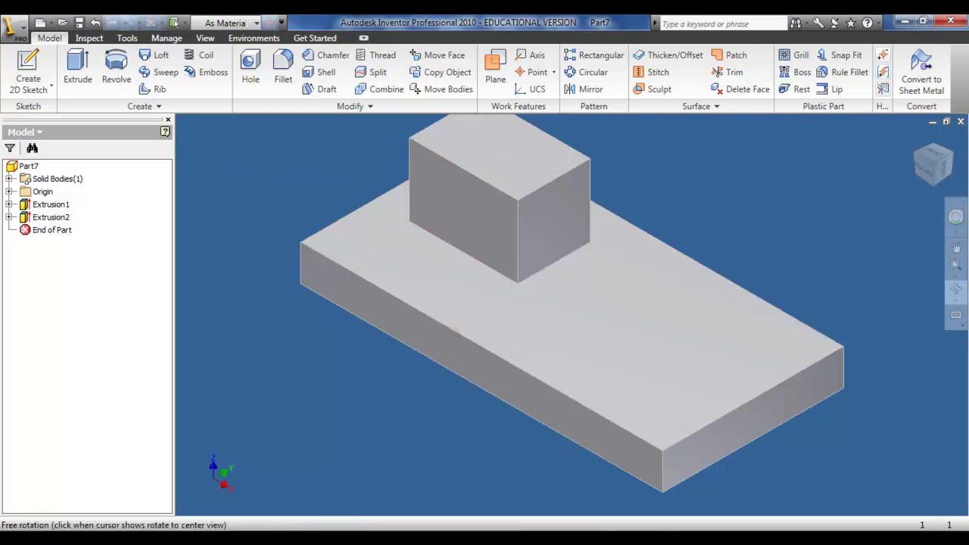
pyautogui.moveTo(453, 333); pyautogui.dragTo(464, 336)
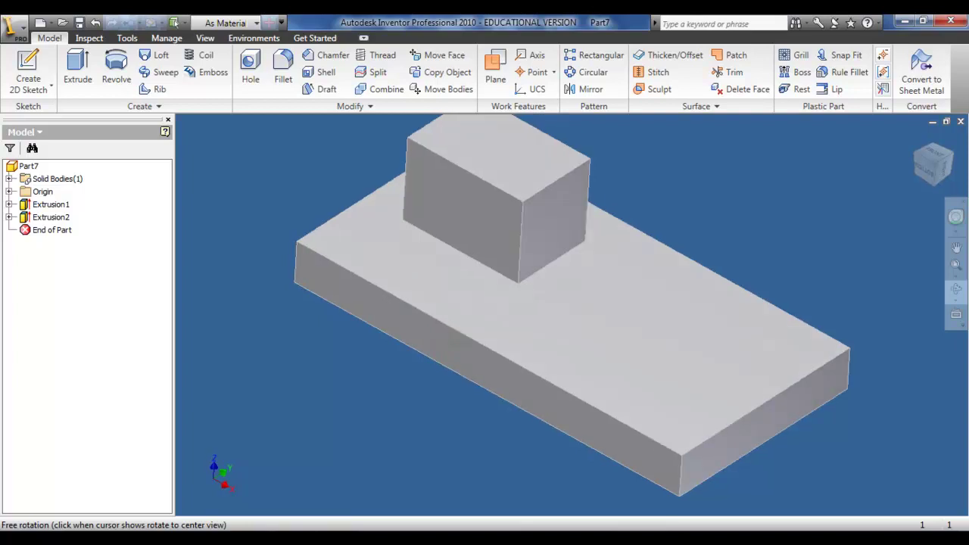
pyautogui.moveTo(465, 335); pyautogui.dragTo(474, 300)
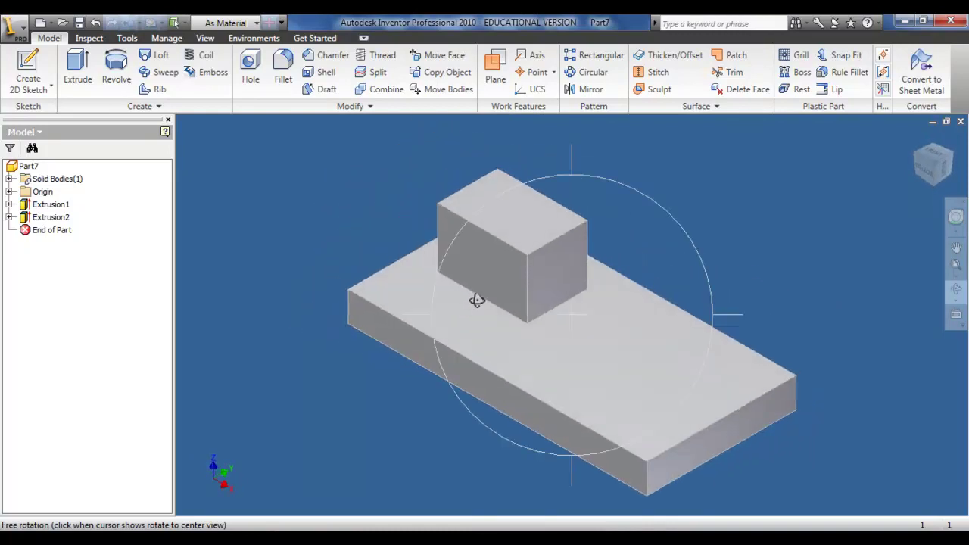
pyautogui.press('Escape')
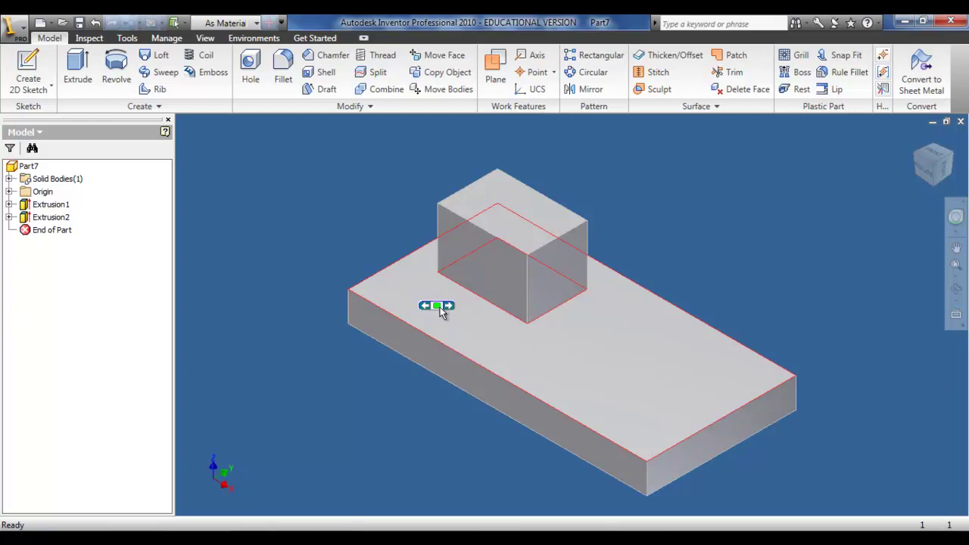
pyautogui.click(9, 205)
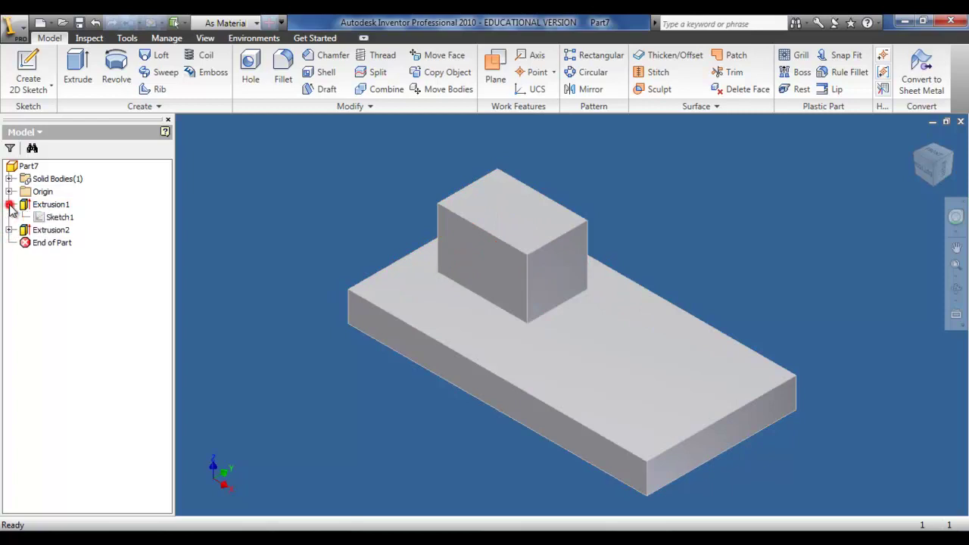
pyautogui.click(9, 230)
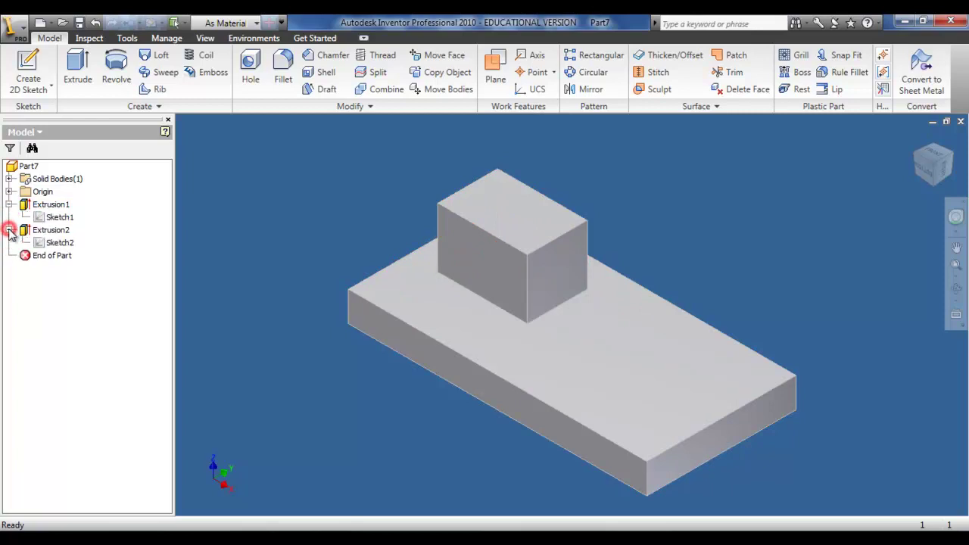
pyautogui.click(55, 242)
pyautogui.rightClick(55, 242)
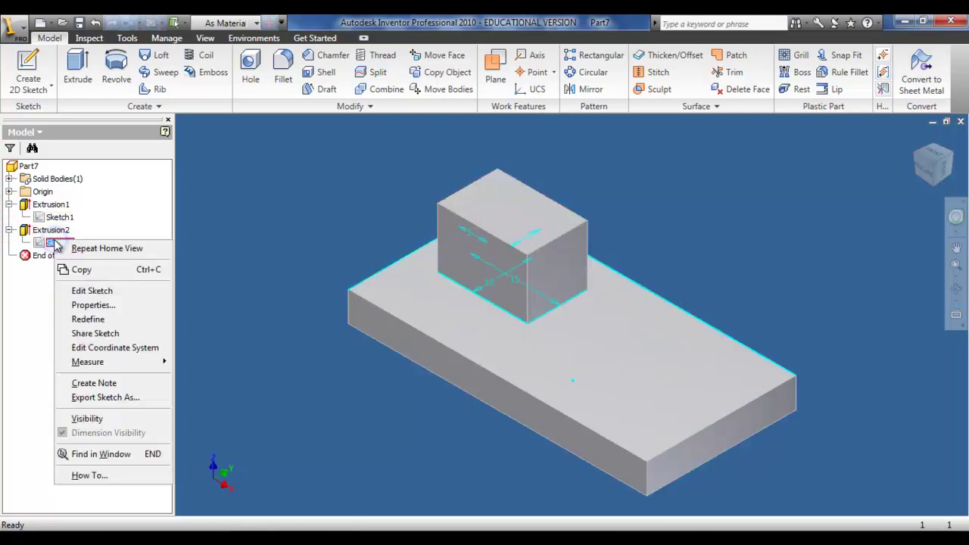
pyautogui.click(119, 295)
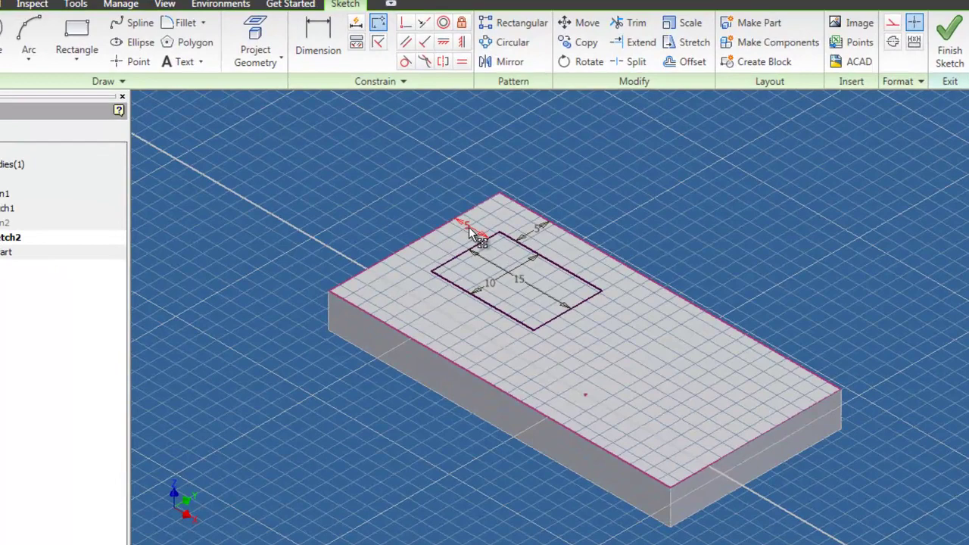
# Step: Set the rectangle's distances from the plate's adjacent short and long edges to 10 mm each
pyautogui.doubleClick(473, 239)
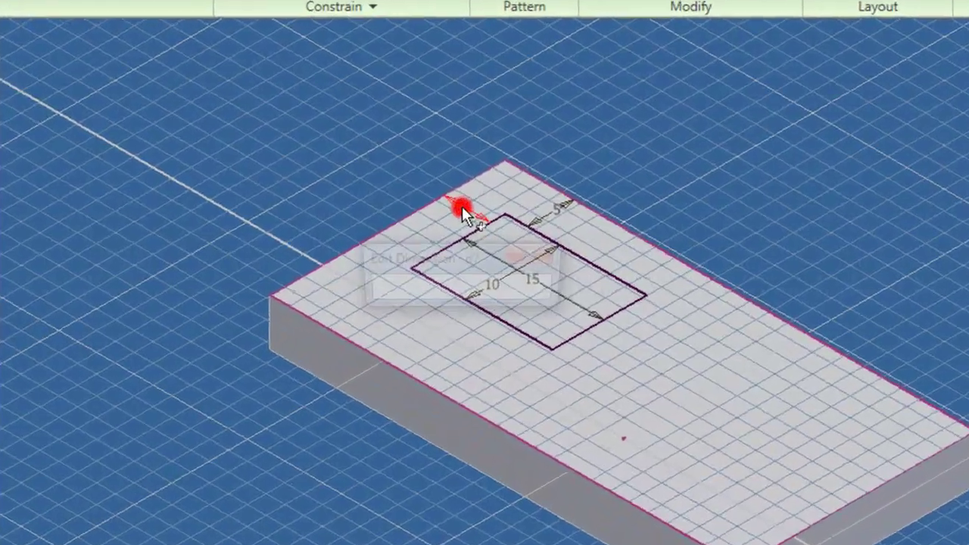
pyautogui.write('10')
pyautogui.press('Return')
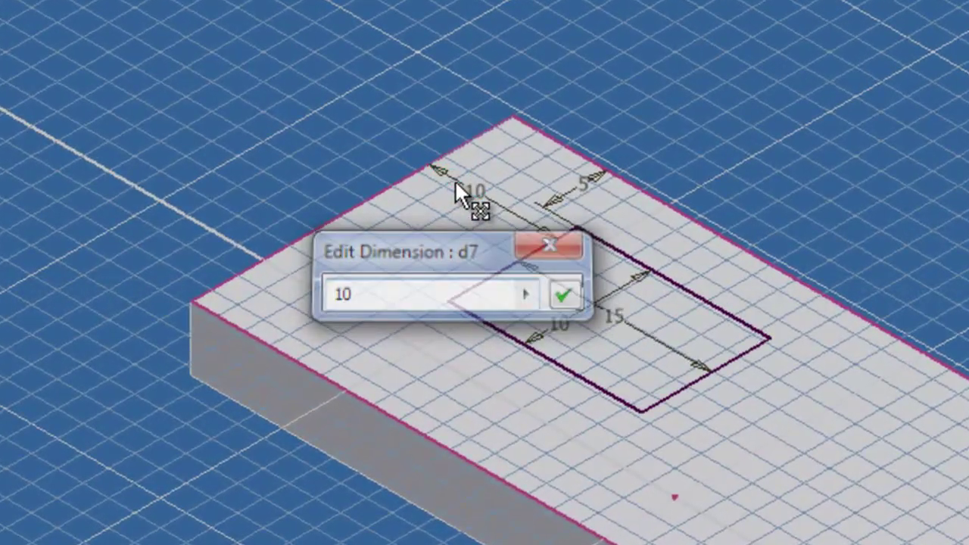
pyautogui.doubleClick(582, 182)
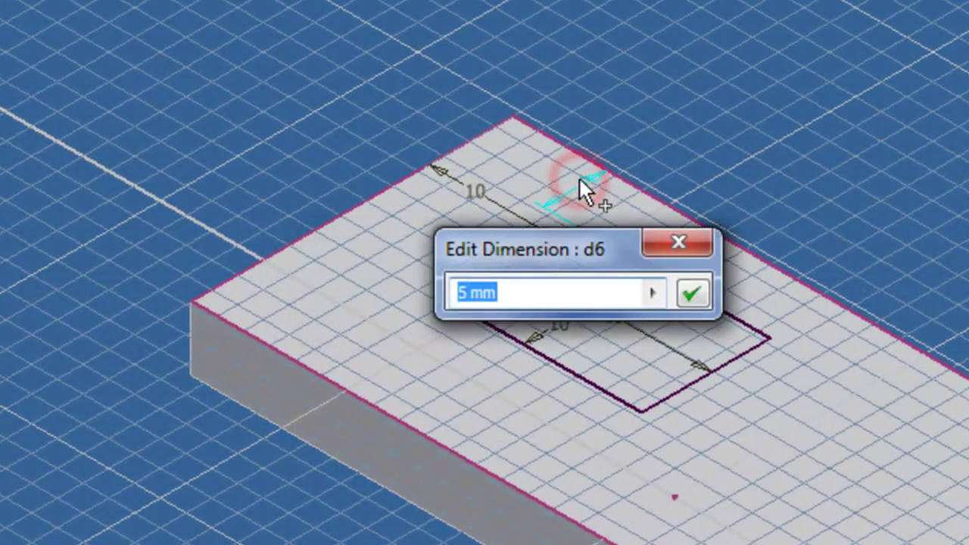
pyautogui.write('10')
pyautogui.press('Return')
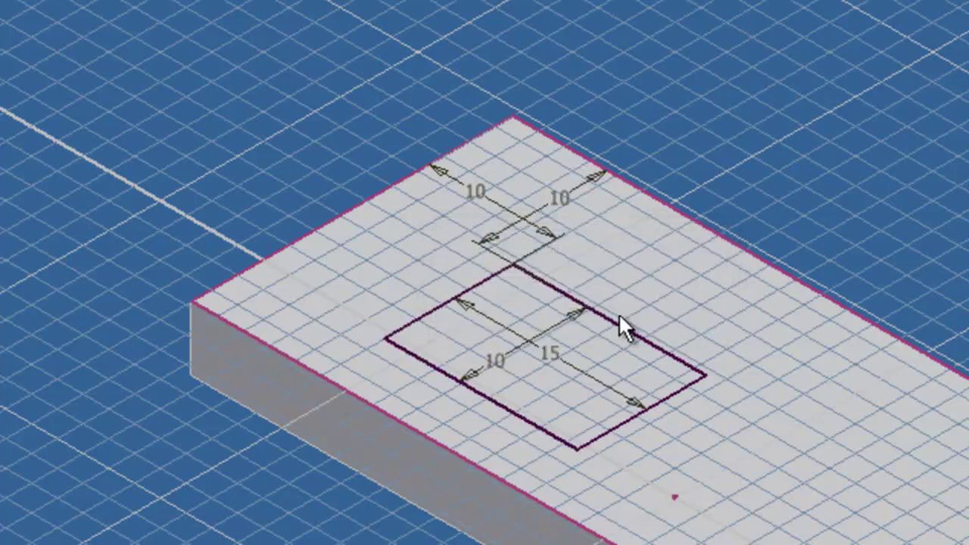
# Step: Set the rectangle's length to 25 mm and its width to 5 mm, and finish the sketch
pyautogui.doubleClick(550, 355)
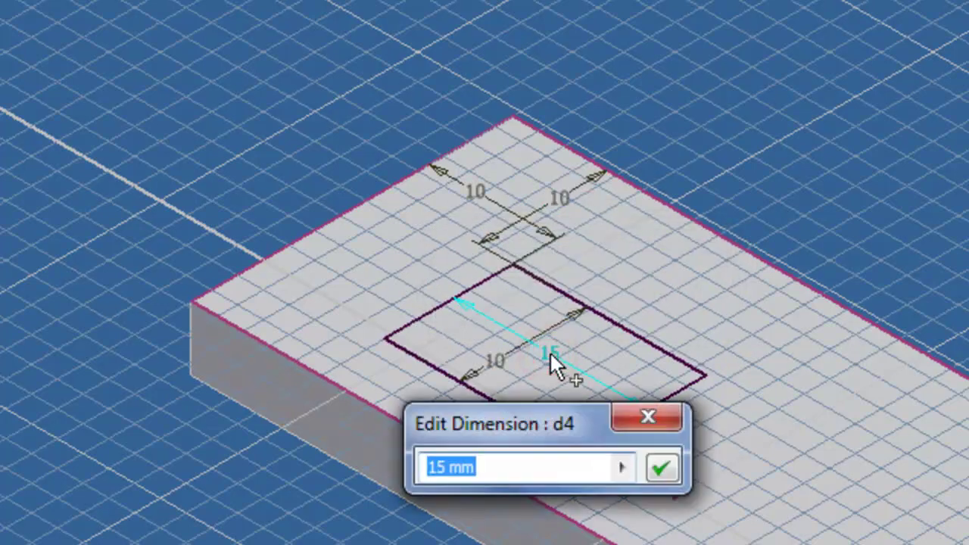
pyautogui.write('25')
pyautogui.press('Return')
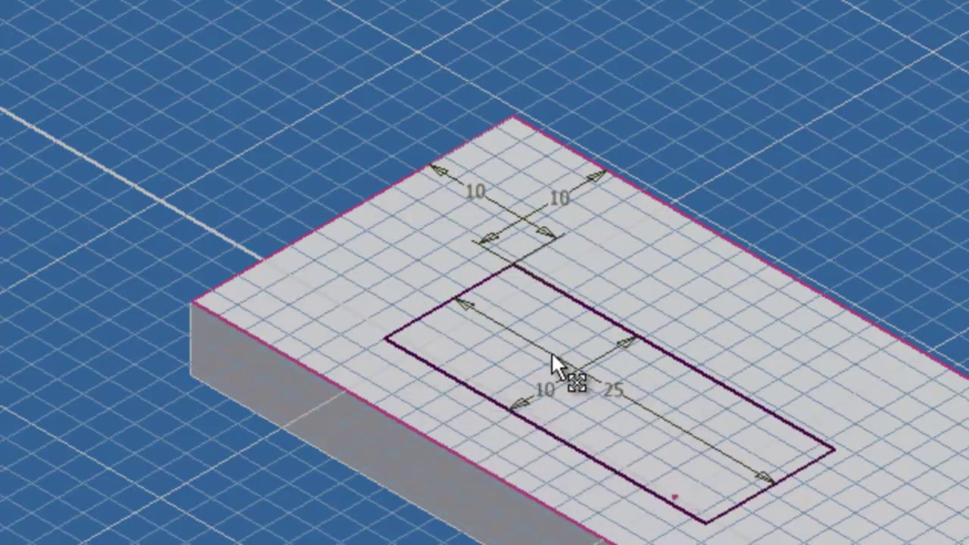
pyautogui.doubleClick(543, 394)
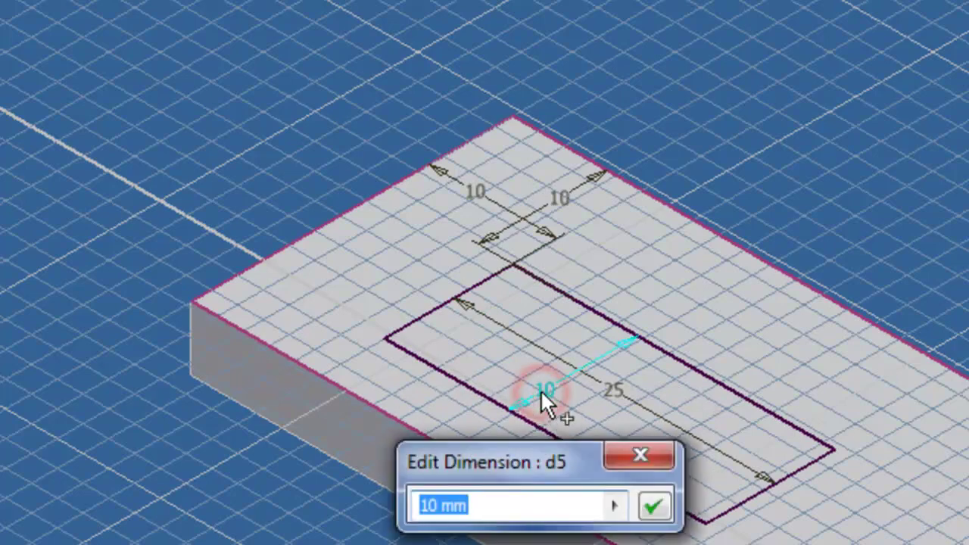
pyautogui.write('5')
pyautogui.press('Return')
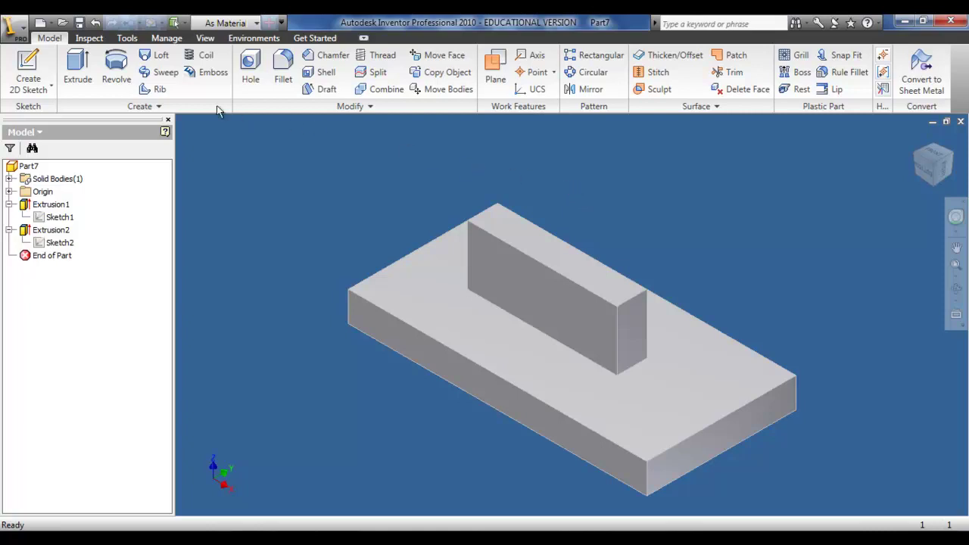
# Step: Start a sketch on the raised block's top face and draw a circle about 3.3 mm in diameter near its far end
pyautogui.click(29, 68)
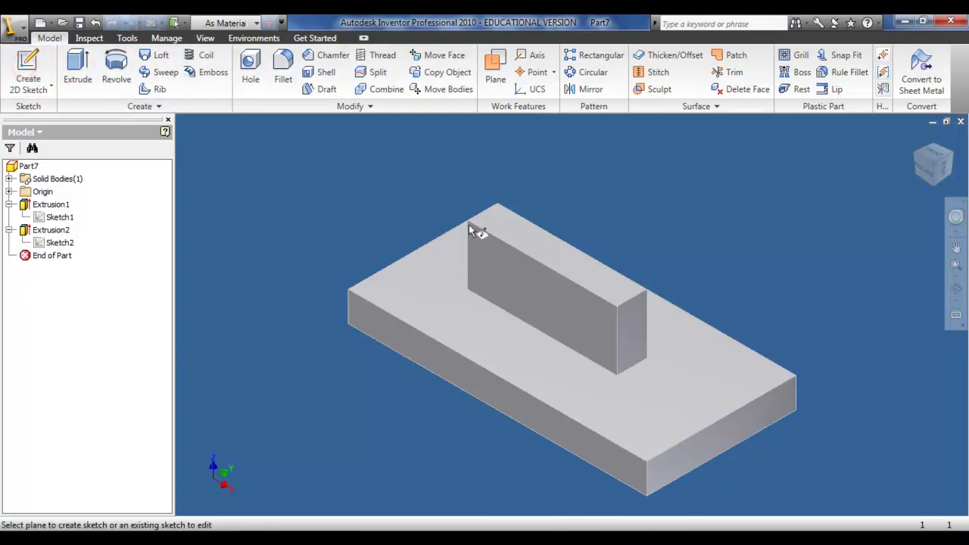
pyautogui.click(523, 238)
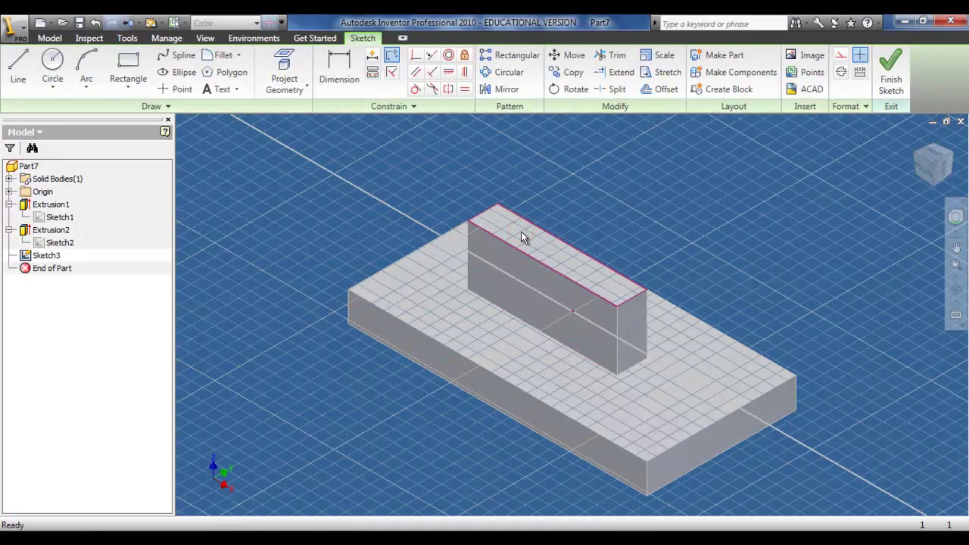
pyautogui.click(61, 73)
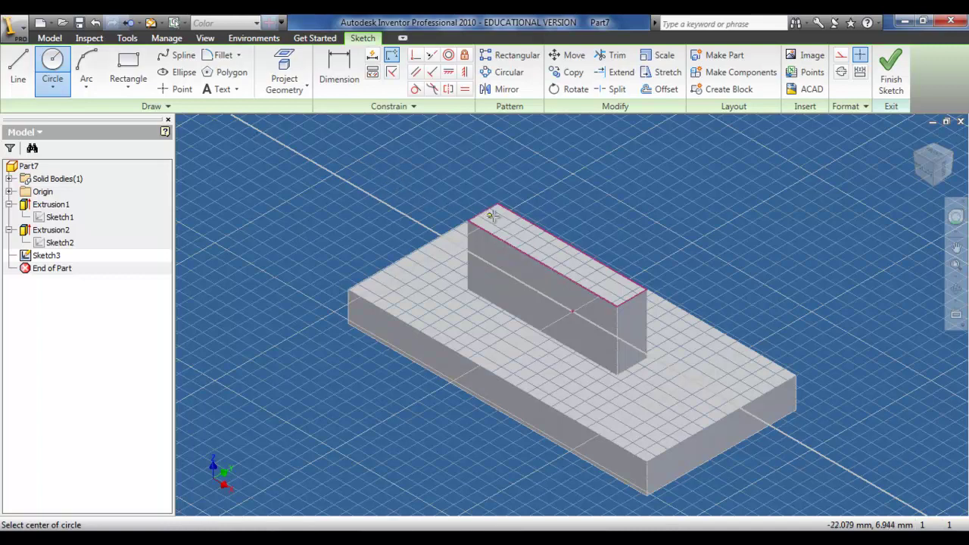
pyautogui.click(512, 226)
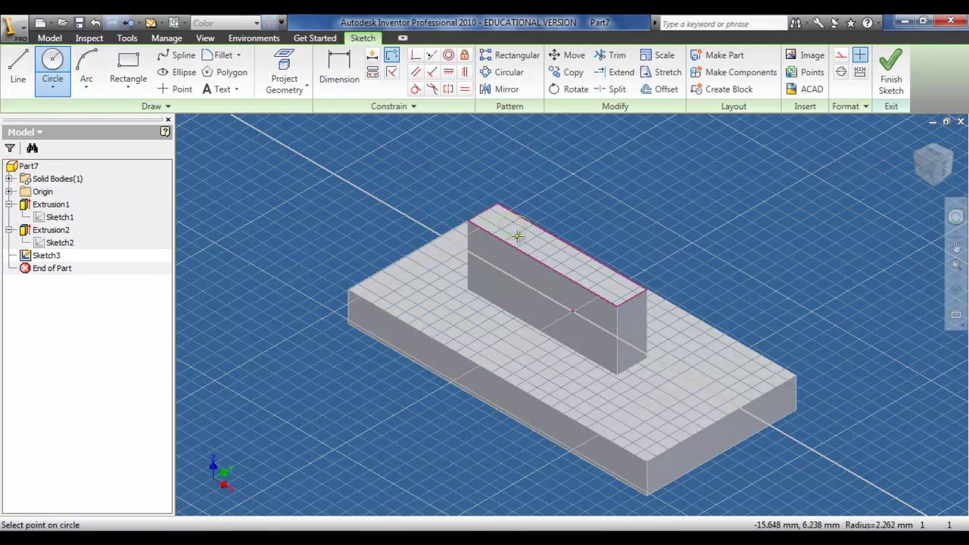
pyautogui.click(518, 232)
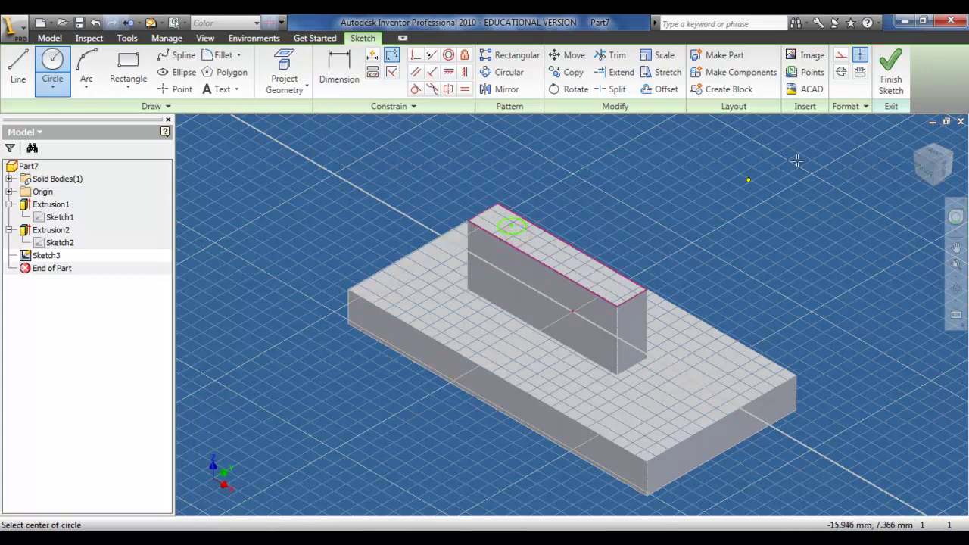
# Step: Dimension the circle's diameter and set it to 3 mm
pyautogui.scroll(5, 513, 221)
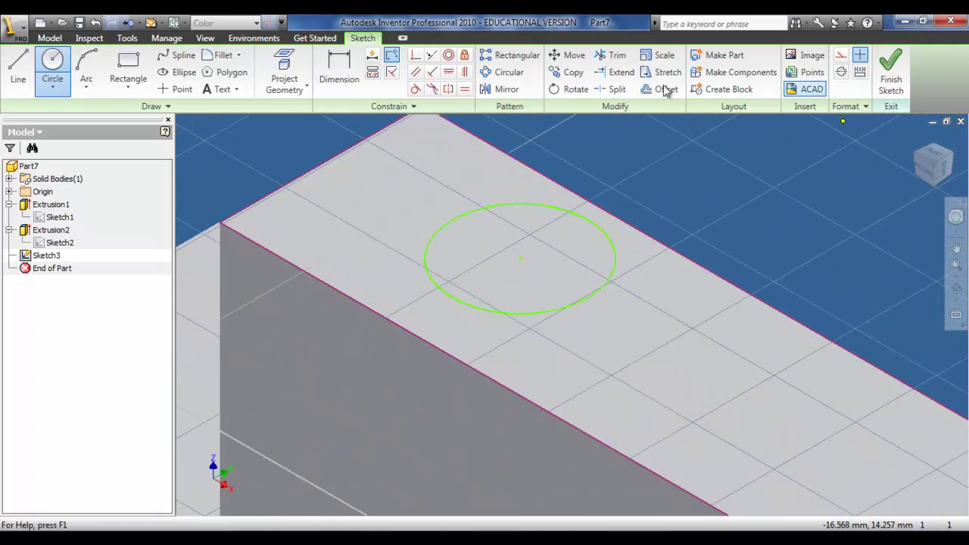
pyautogui.click(343, 72)
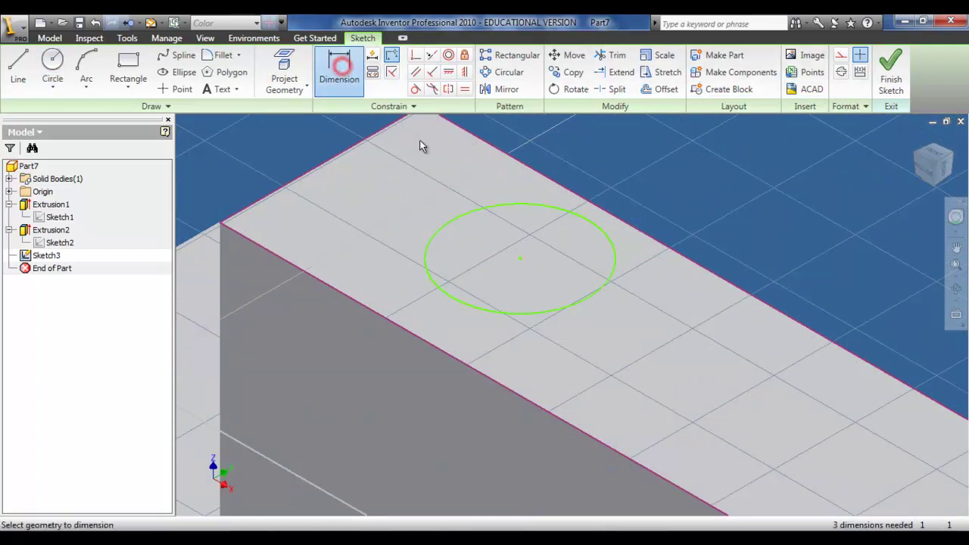
pyautogui.click(485, 205)
pyautogui.click(487, 207)
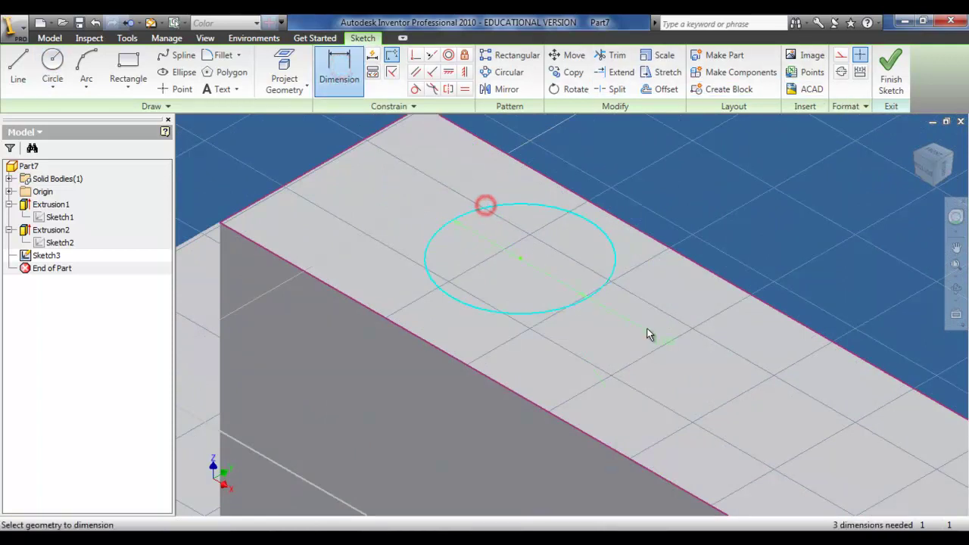
pyautogui.click(648, 329)
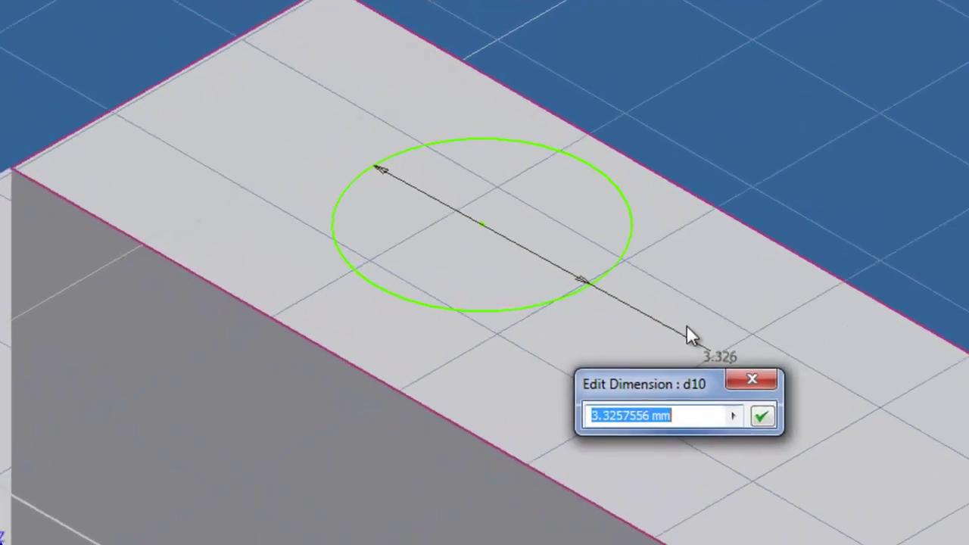
pyautogui.write('3')
pyautogui.press('Return')
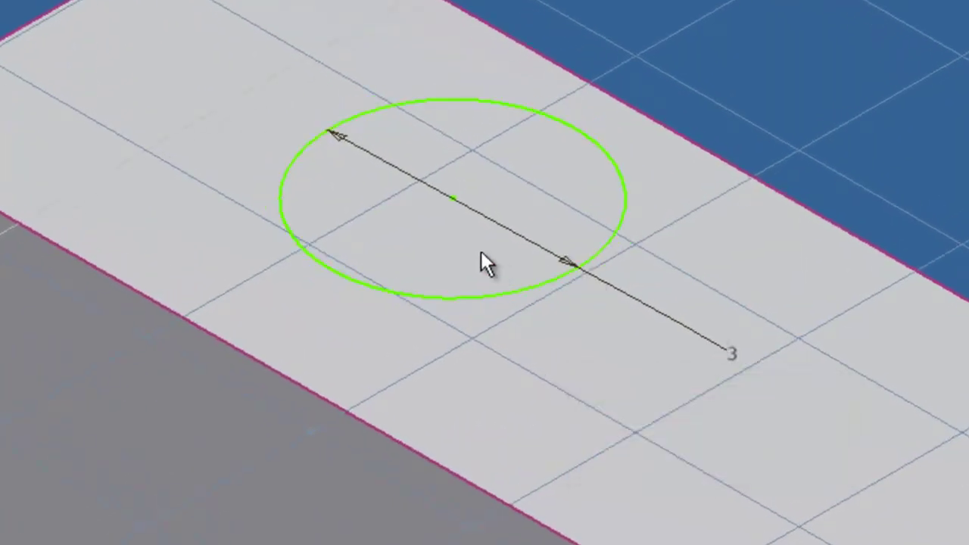
# Step: Dimension the distance from the circle's center to the block's adjacent long edge and set it to 2.5 mm
pyautogui.click(454, 199)
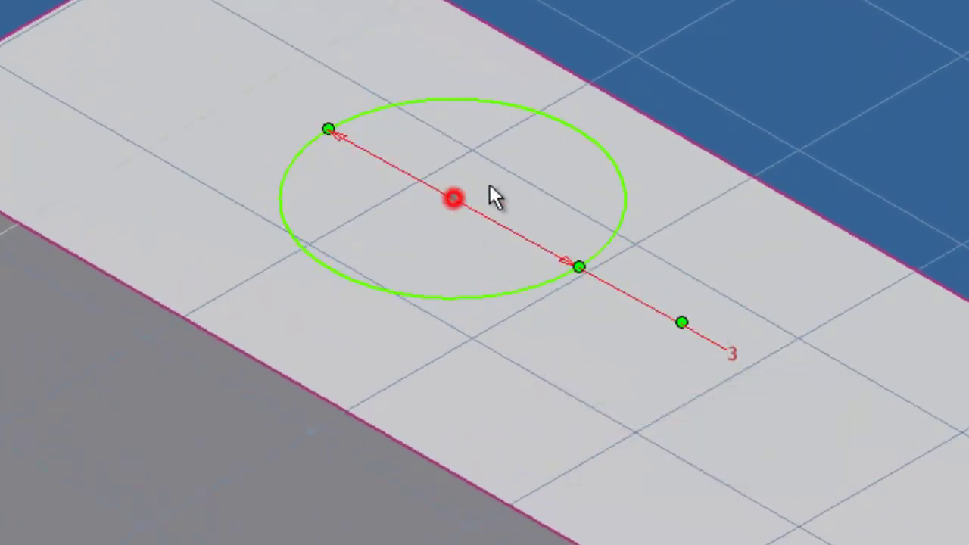
pyautogui.click(599, 88)
pyautogui.click(536, 145)
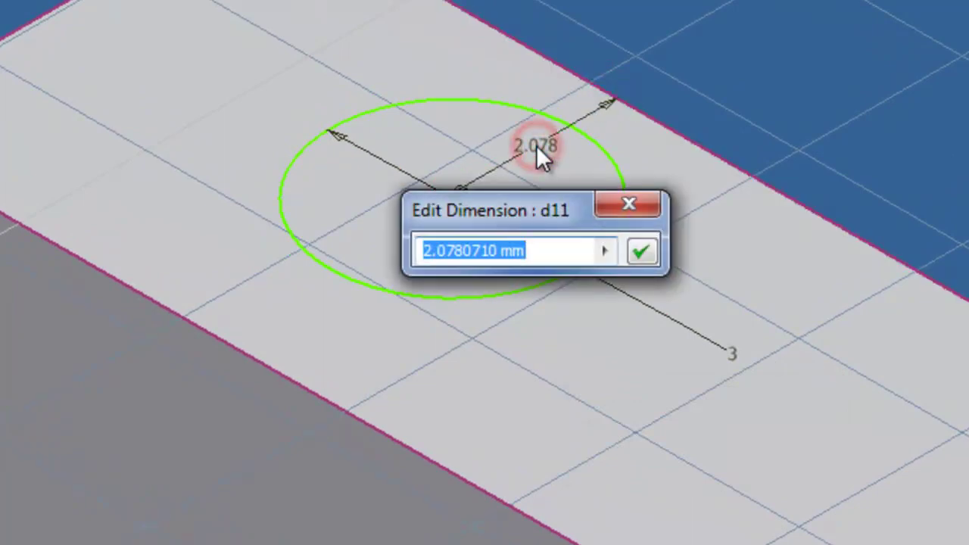
pyautogui.write('2.5')
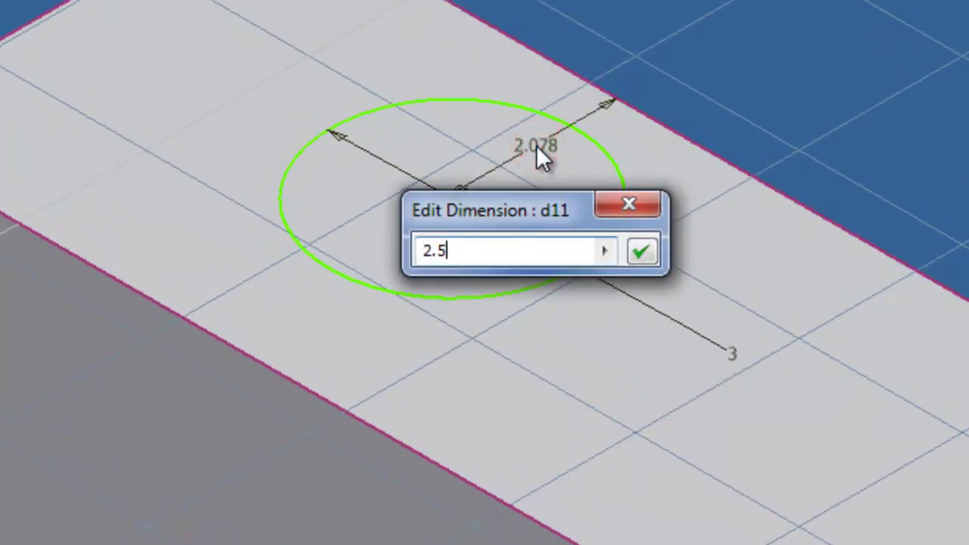
pyautogui.press('Return')
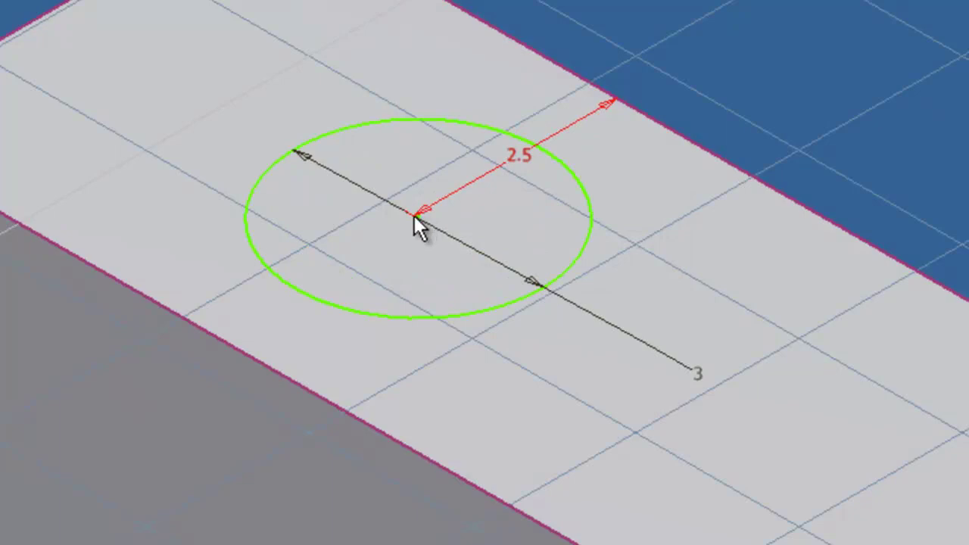
# Step: Dimension the distance from the circle's center to the block's near short edge, set it to 10 mm, and finish the sketch
pyautogui.click(416, 215)
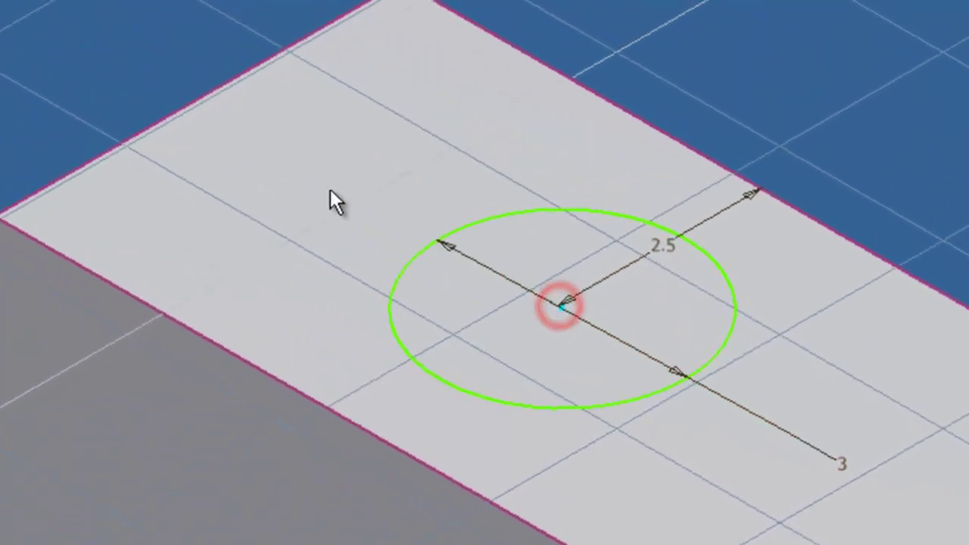
pyautogui.click(223, 86)
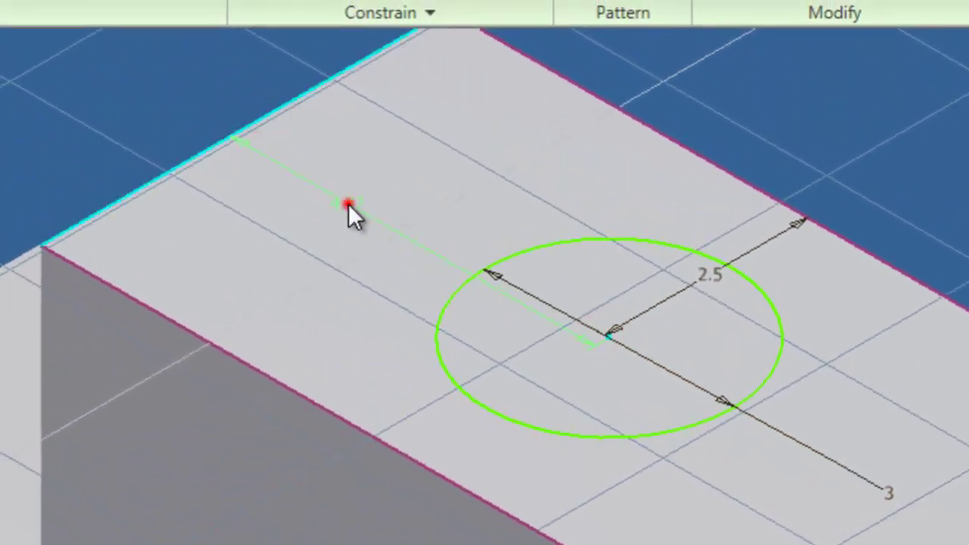
pyautogui.click(348, 203)
pyautogui.write('10')
pyautogui.press('Return')
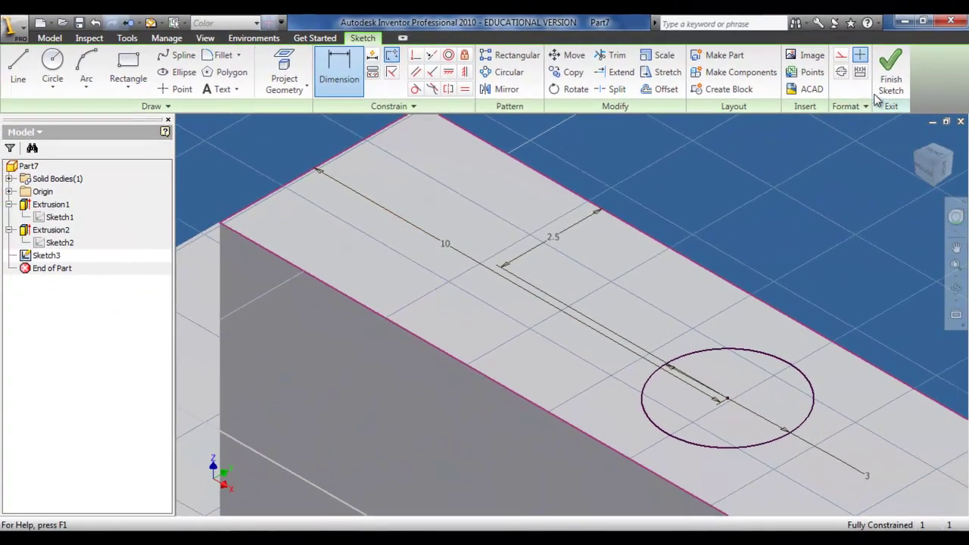
pyautogui.click(885, 81)
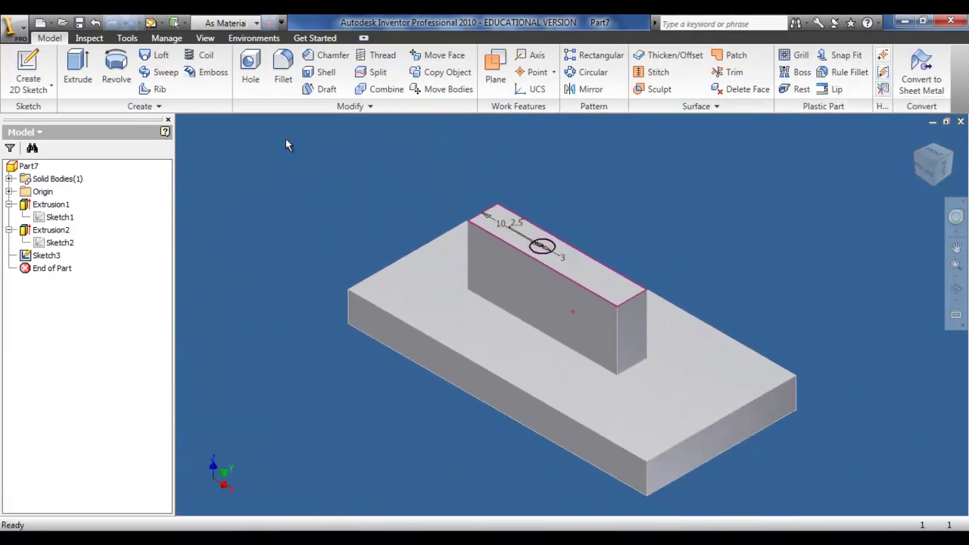
# Step: Extrude the circle upward 20 mm from the block's top face as a joined solid rod
pyautogui.click(77, 69)
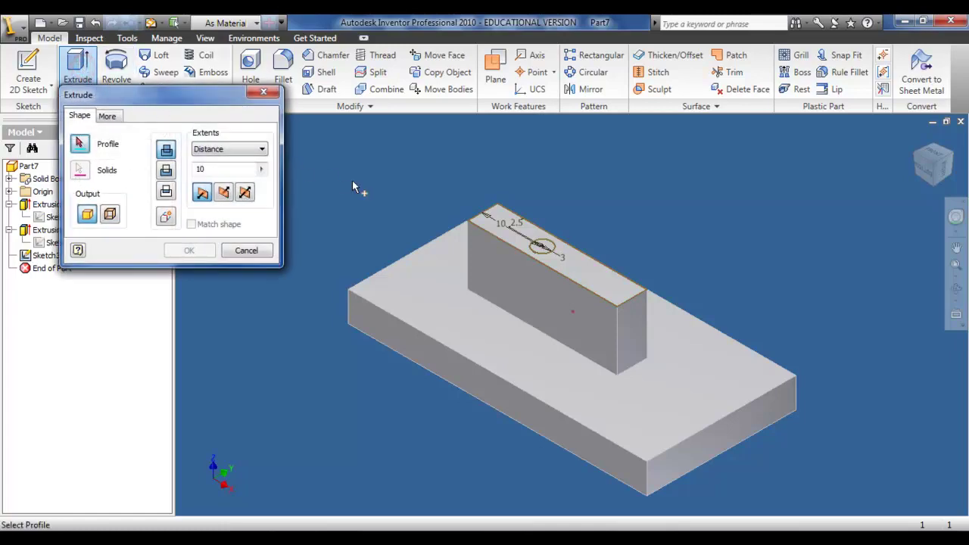
pyautogui.click(543, 246)
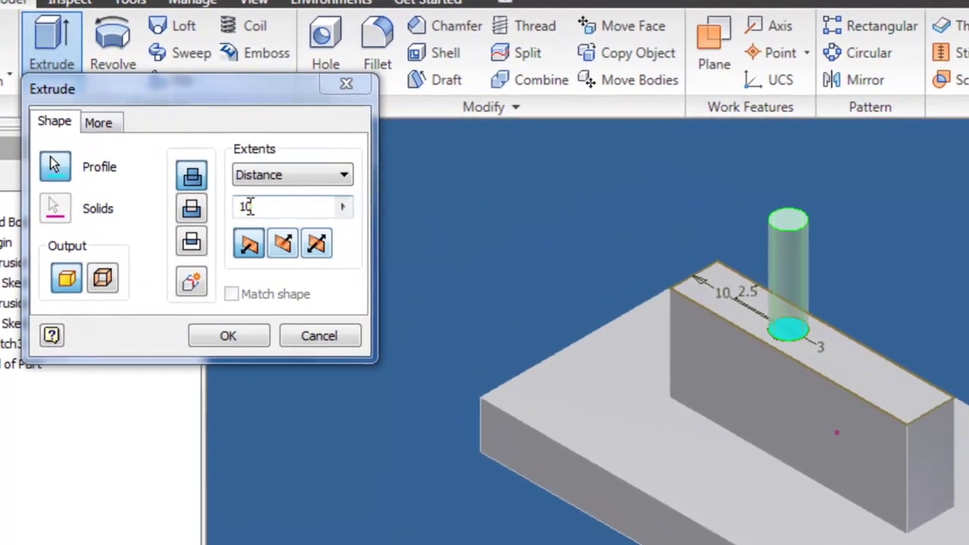
pyautogui.doubleClick(249, 206)
pyautogui.write('20')
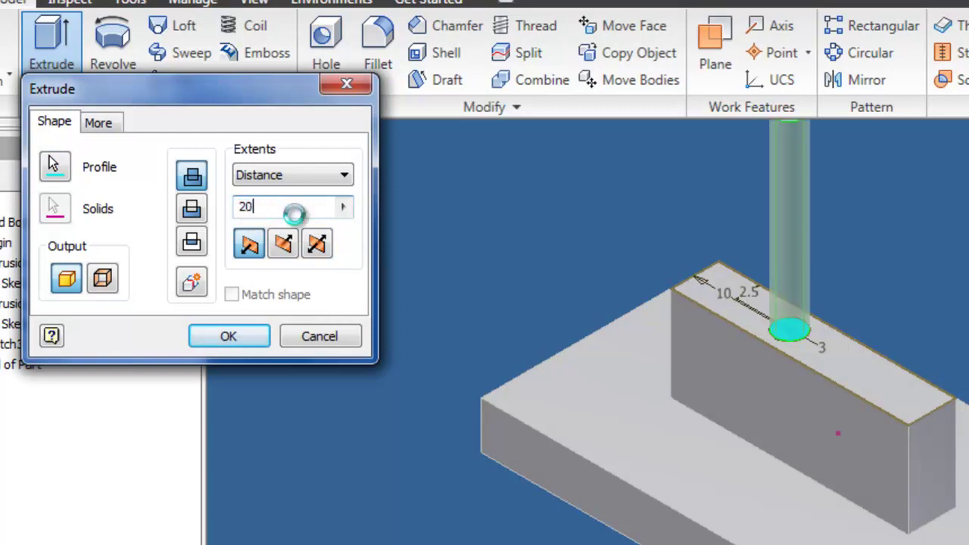
pyautogui.press('Return')
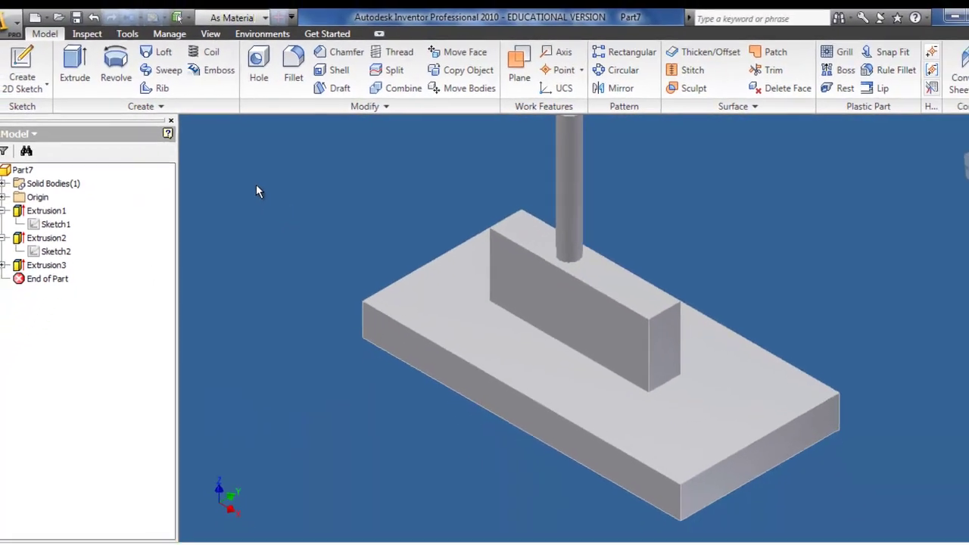
pyautogui.scroll(-3, 249, 183)
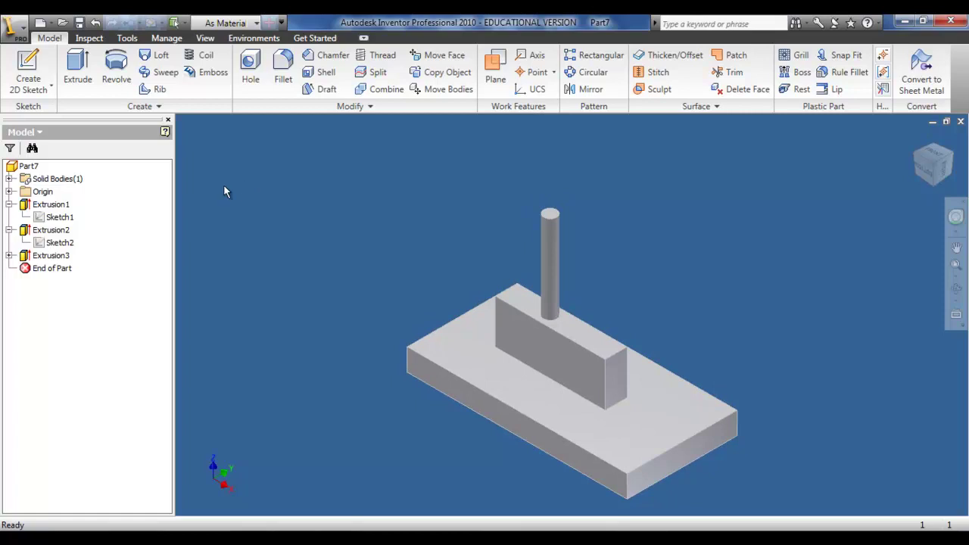
# Step: Reopen the rod's sketch for editing and set the circle center's distance from the block's long edge to 3 mm
pyautogui.click(9, 256)
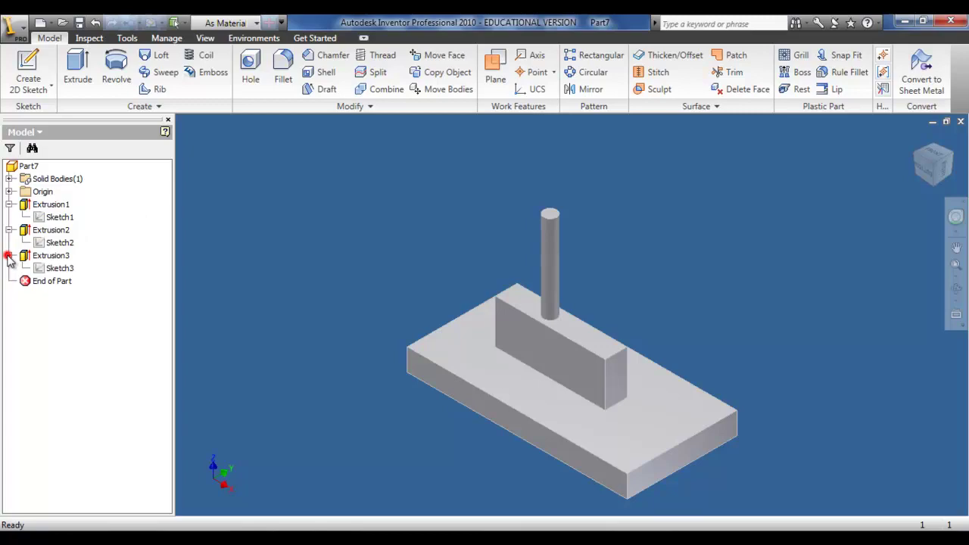
pyautogui.rightClick(48, 271)
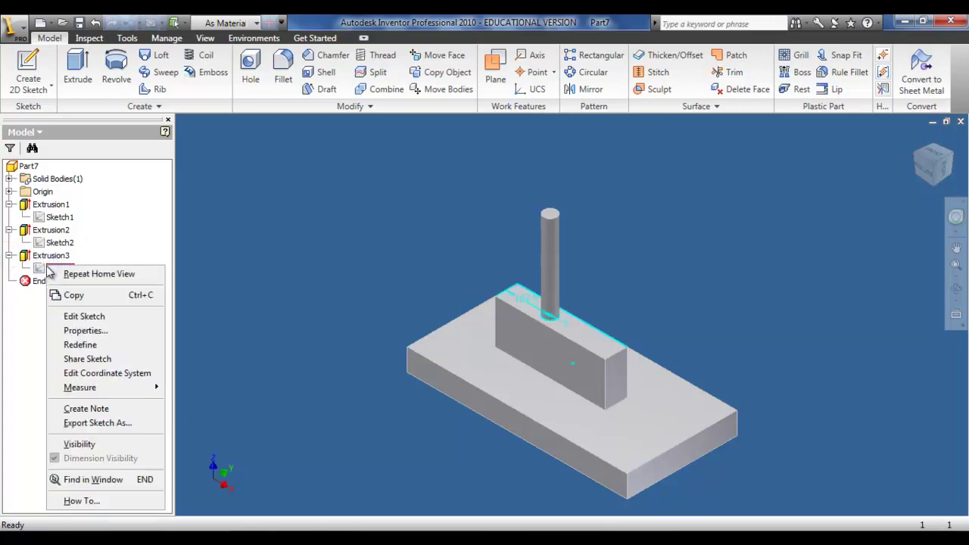
pyautogui.click(85, 317)
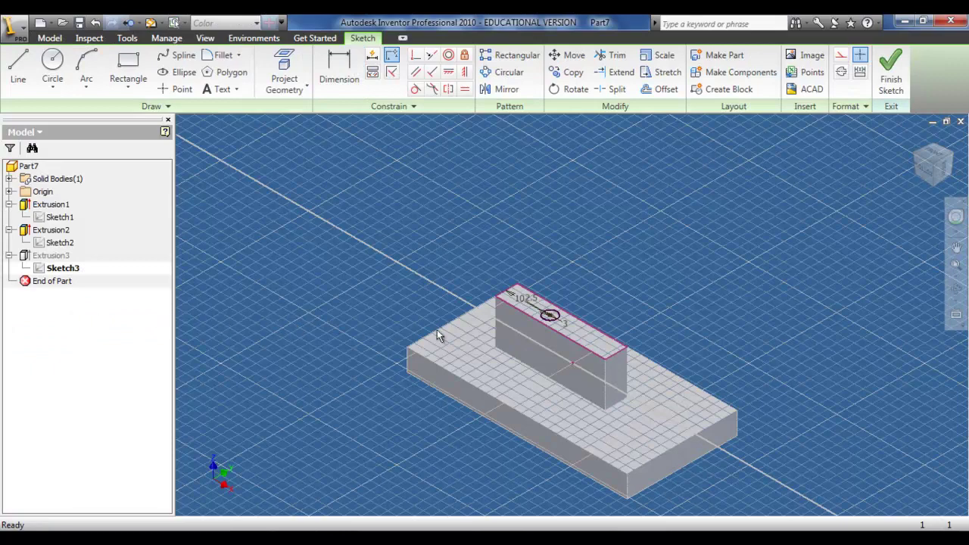
pyautogui.scroll(8, 561, 319)
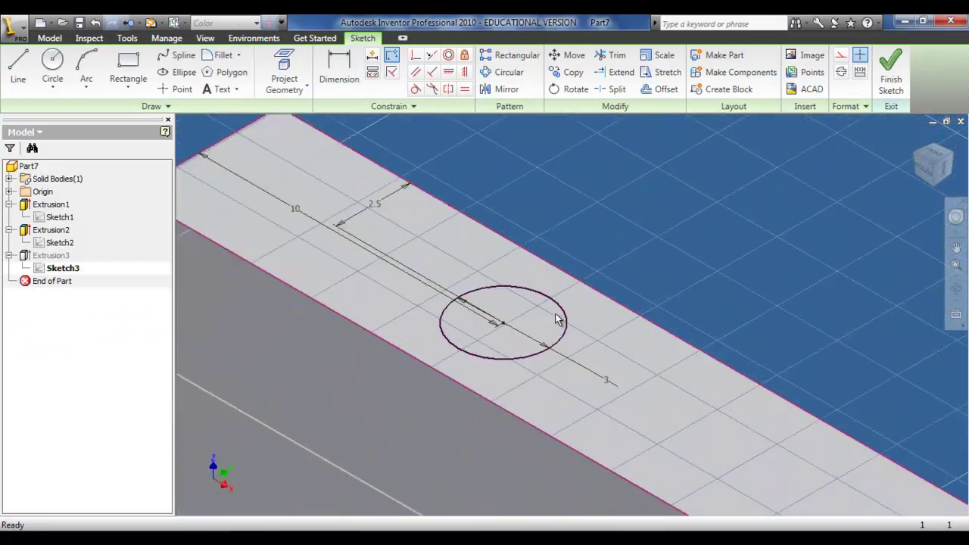
pyautogui.doubleClick(379, 209)
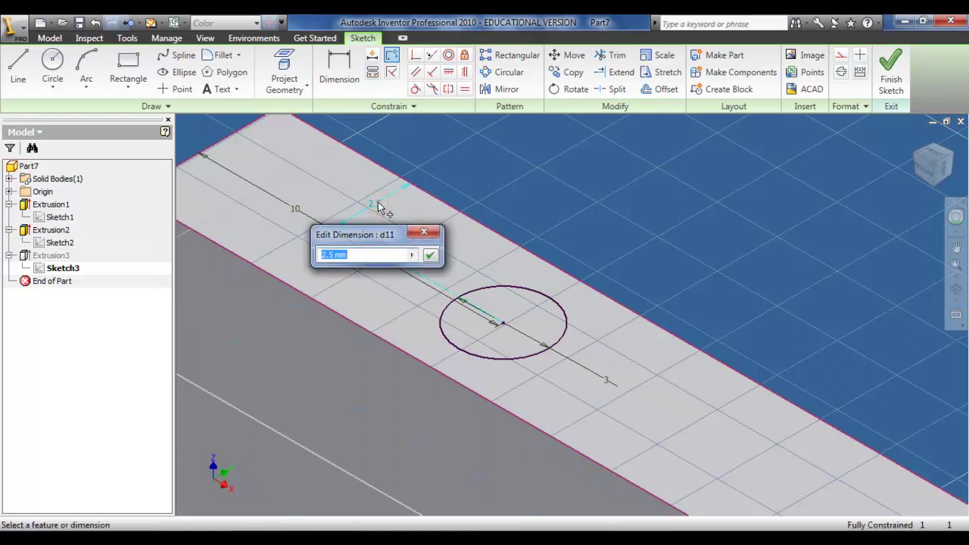
pyautogui.write('3')
pyautogui.press('Return')
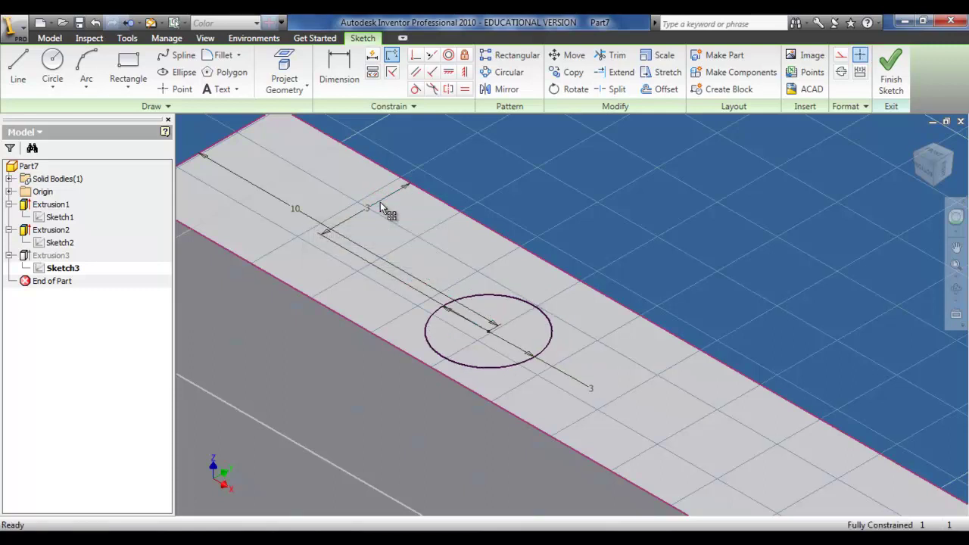
# Step: Set the circle's diameter to 1 mm, finish the sketch, and return to the home view
pyautogui.doubleClick(590, 388)
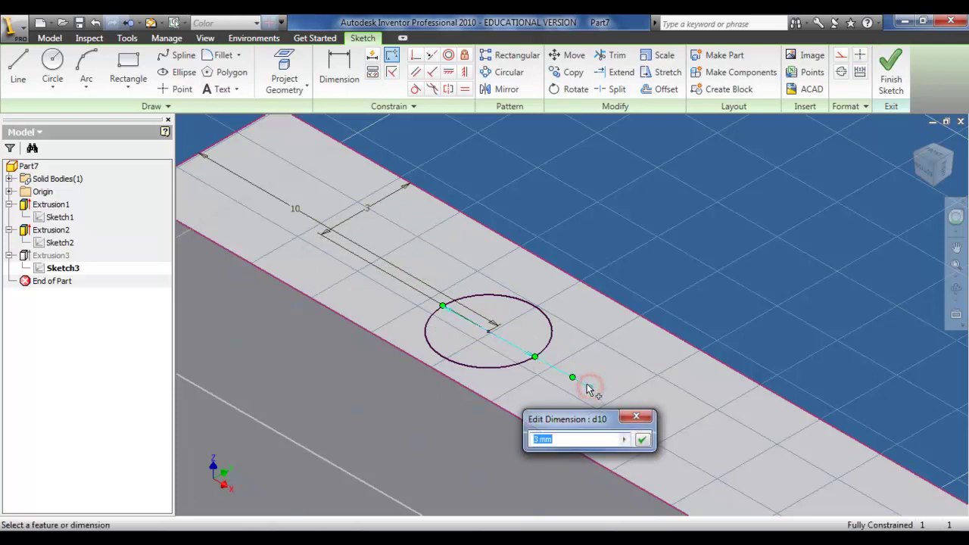
pyautogui.write('1')
pyautogui.press('Return')
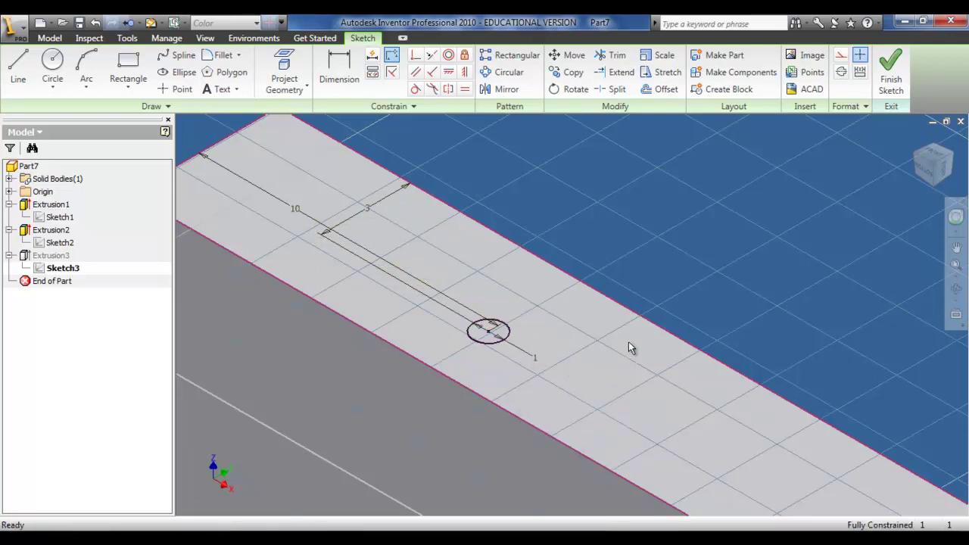
pyautogui.click(885, 80)
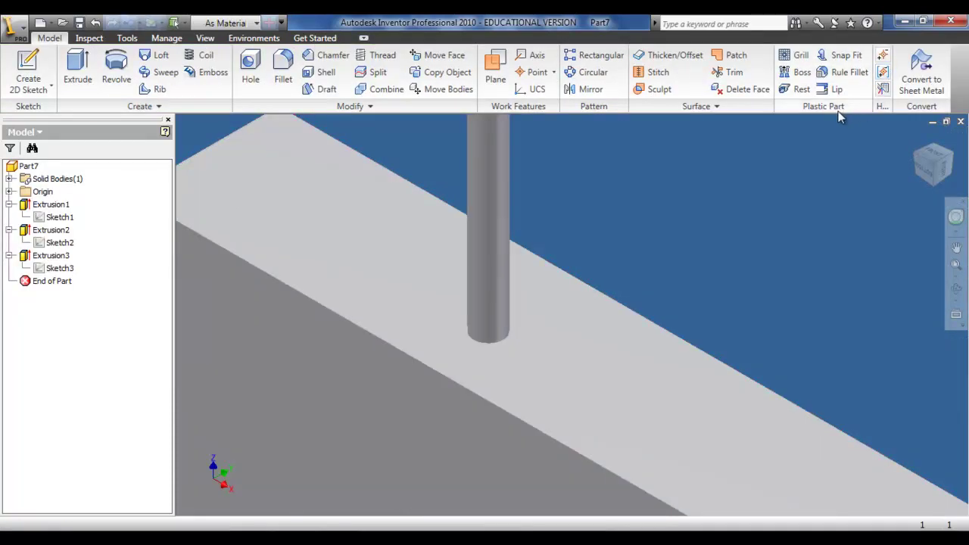
pyautogui.press('F6')
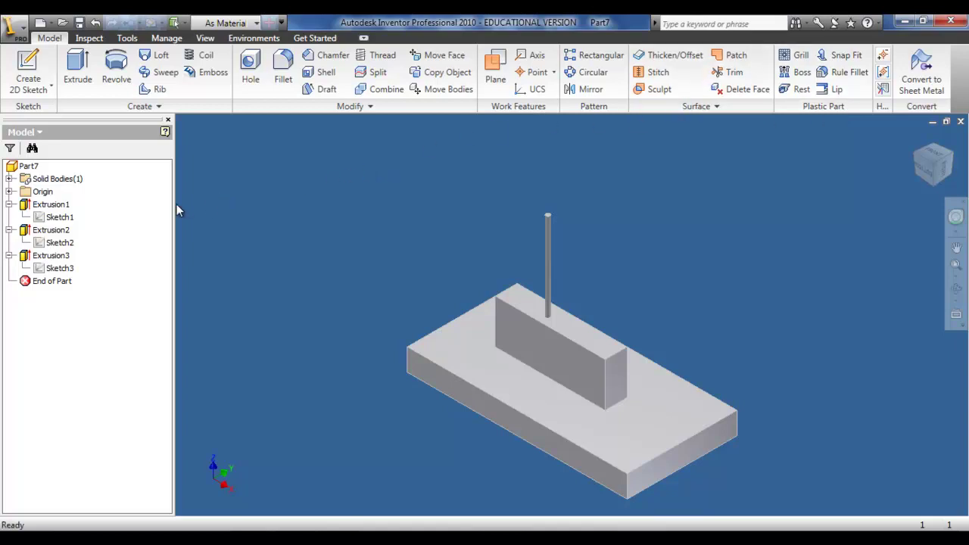
# Step: Turn on the visibility of the sketches under all three extrusions to show their dimensions on the model
pyautogui.rightClick(54, 218)
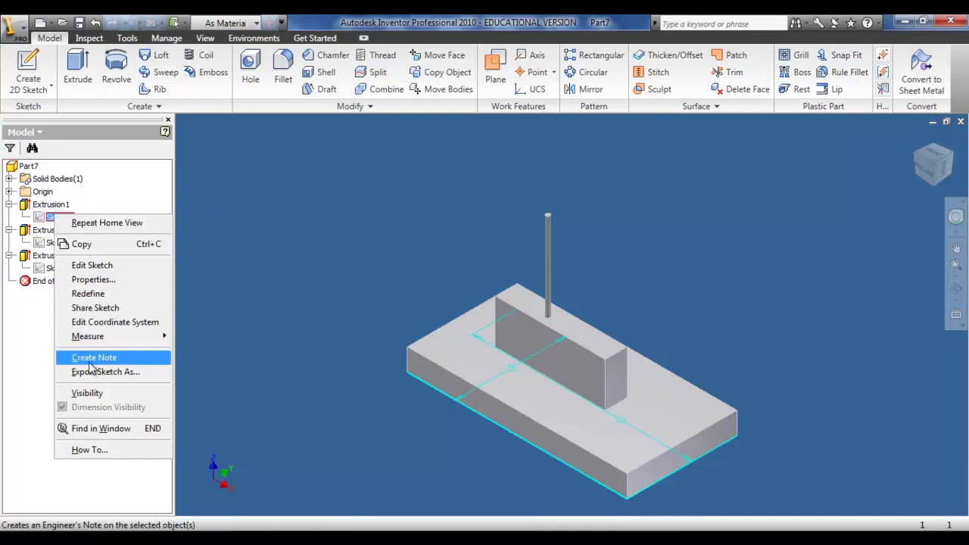
pyautogui.click(87, 393)
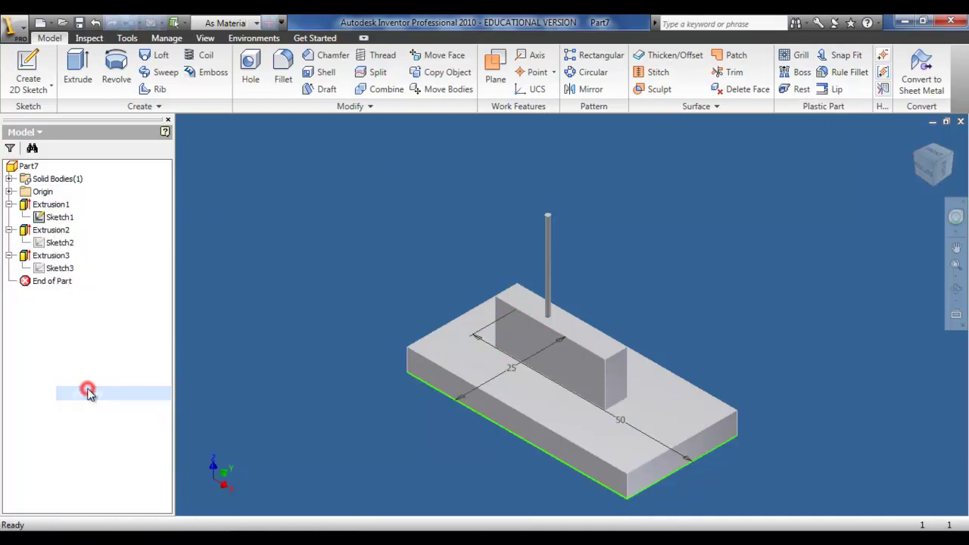
pyautogui.click(60, 243)
pyautogui.rightClick(61, 245)
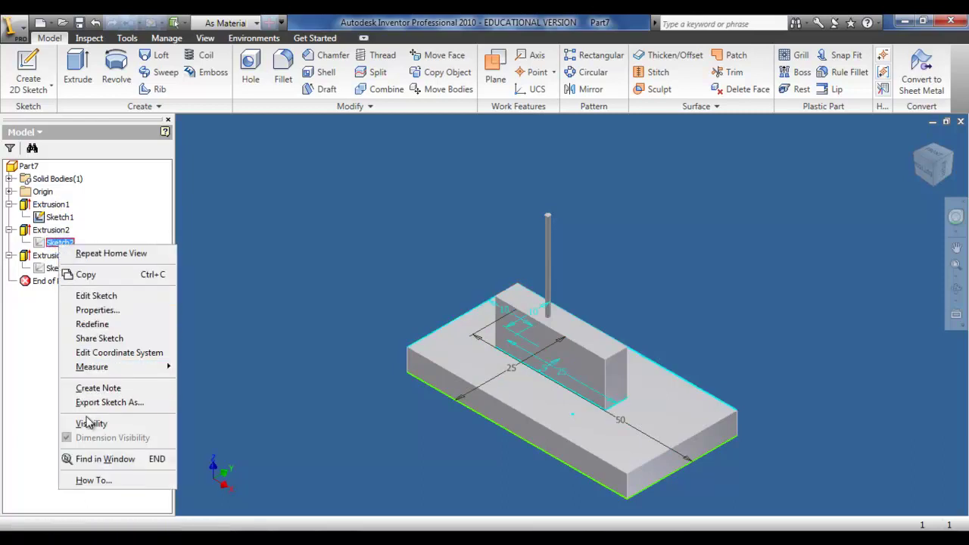
pyautogui.click(87, 424)
pyautogui.click(55, 268)
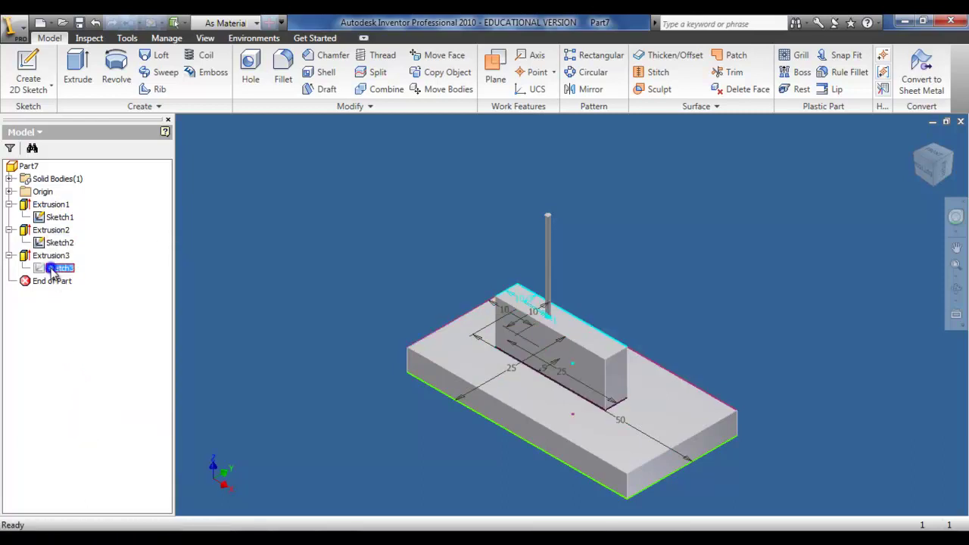
pyautogui.rightClick(53, 268)
pyautogui.click(101, 447)
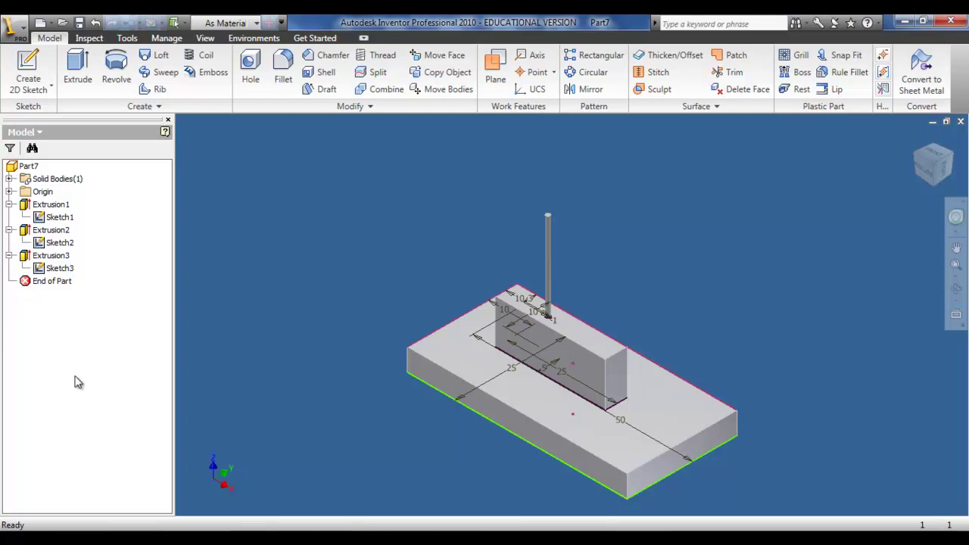
# Step: Turn off the visibility of the rod, block and plate sketches
pyautogui.rightClick(61, 270)
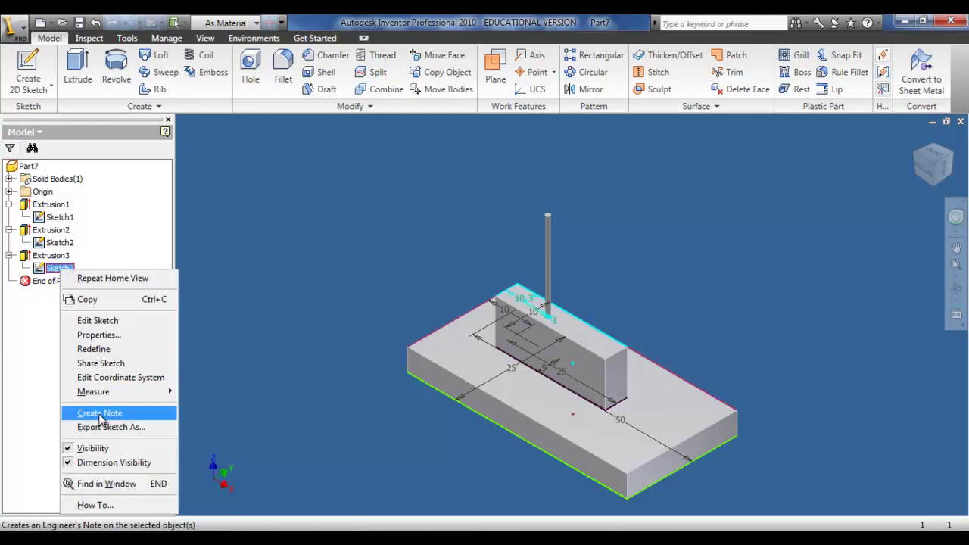
pyautogui.click(76, 448)
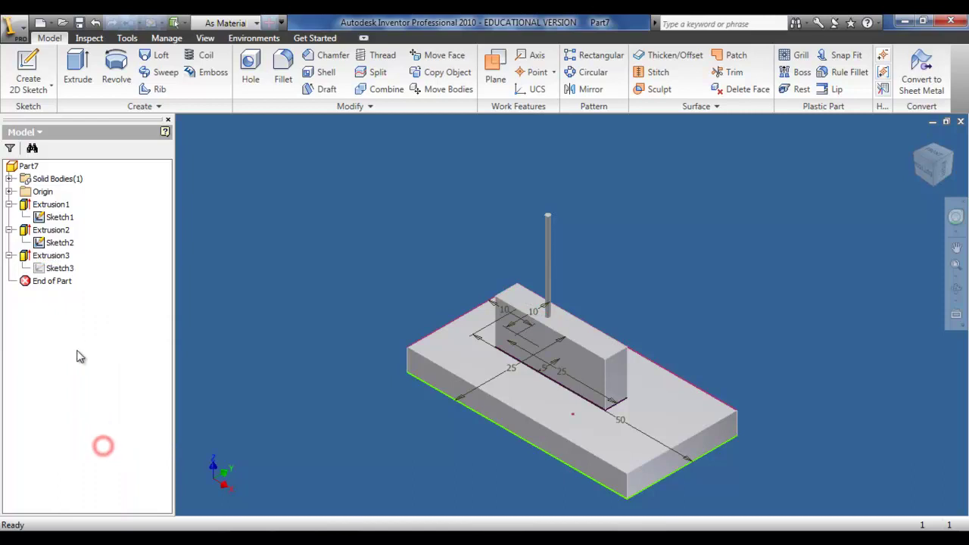
pyautogui.rightClick(56, 243)
pyautogui.click(82, 418)
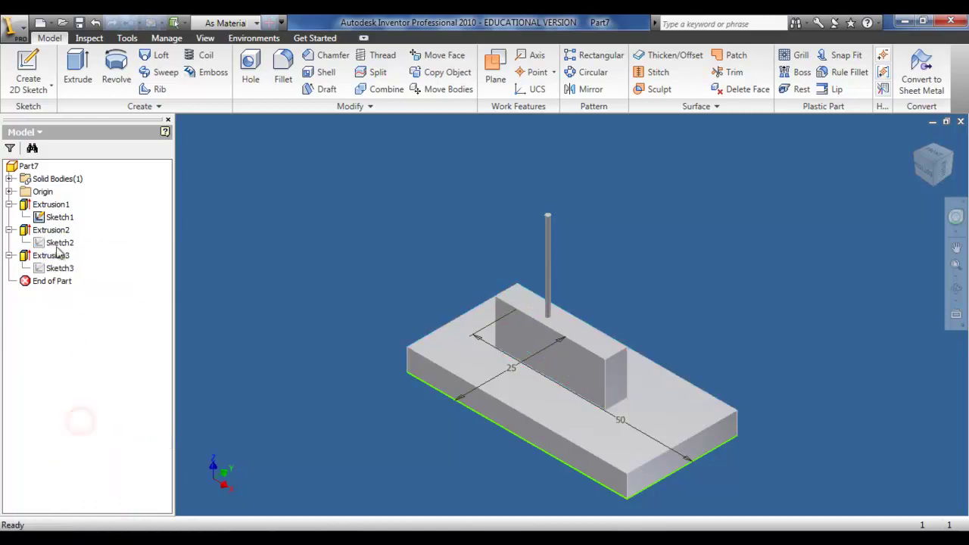
pyautogui.rightClick(60, 218)
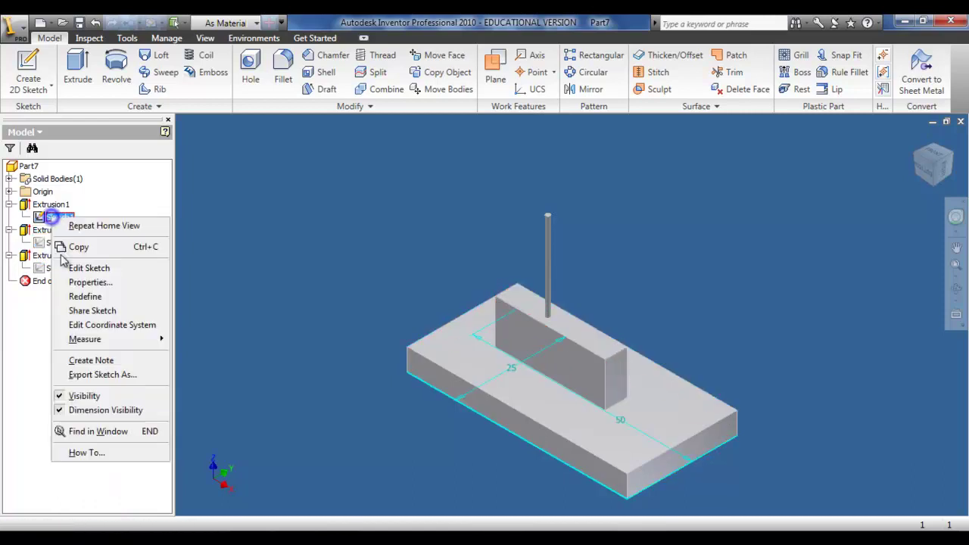
pyautogui.click(85, 395)
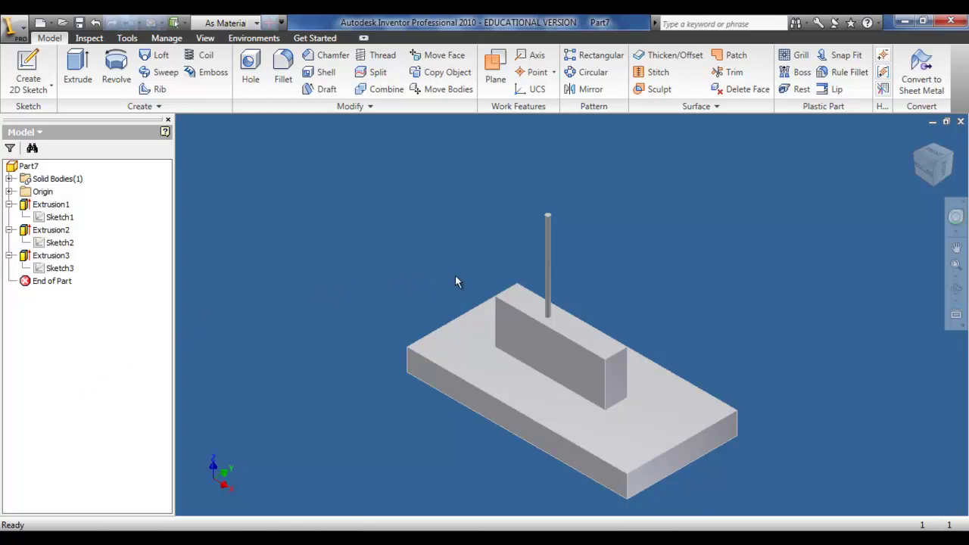
# Step: Measure the rod's diameter, then measure the distance to the center point of its top face
pyautogui.rightClick(549, 244)
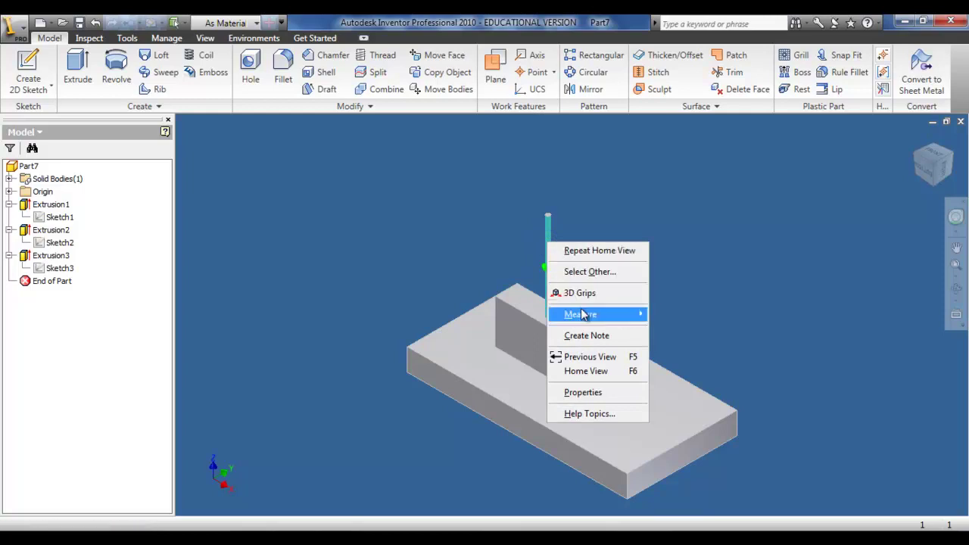
pyautogui.moveTo(582, 315)
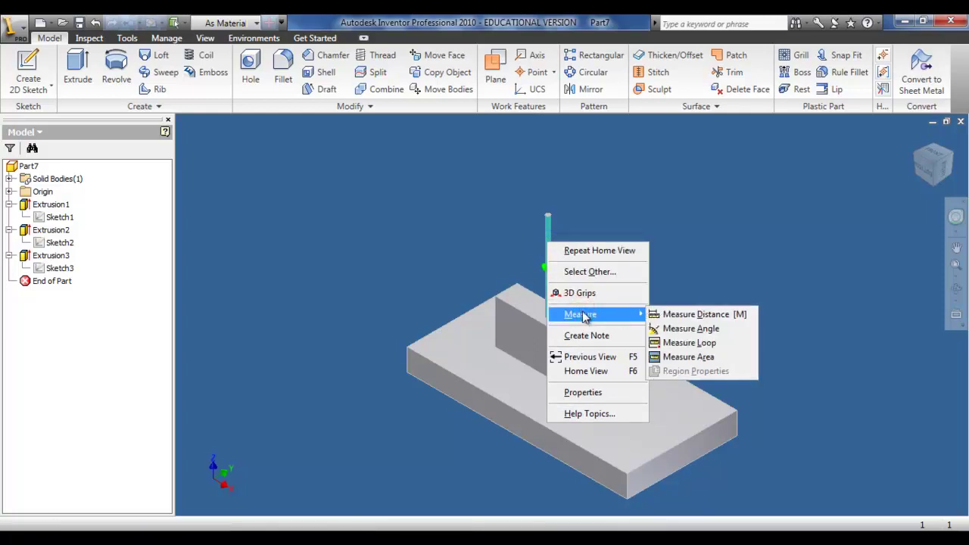
pyautogui.click(660, 315)
pyautogui.scroll(-5, 545, 232)
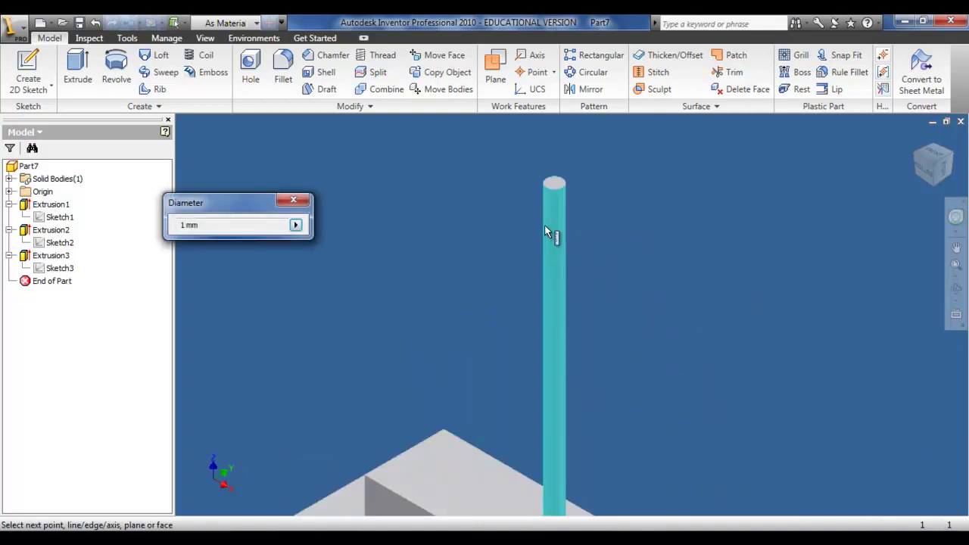
pyautogui.click(552, 200)
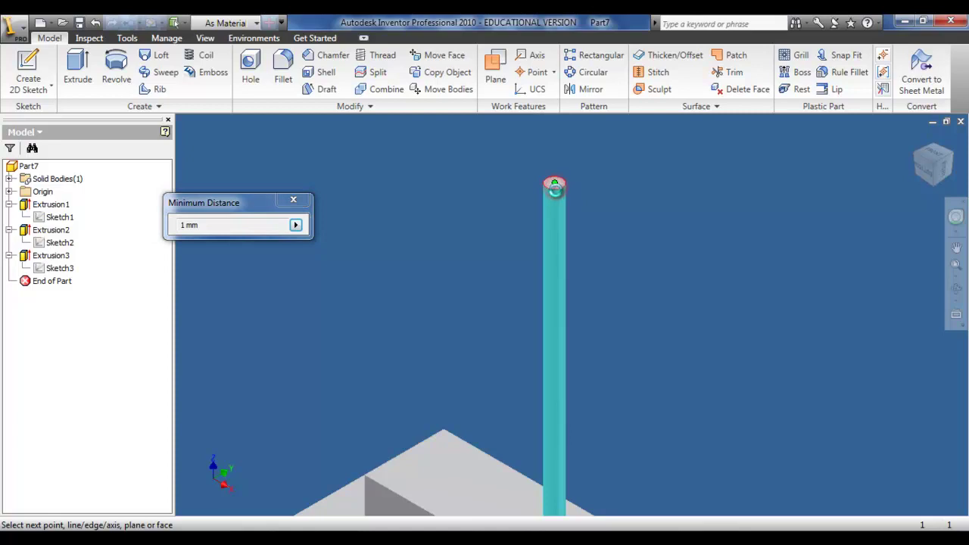
pyautogui.click(554, 184)
pyautogui.scroll(-2, 670, 278)
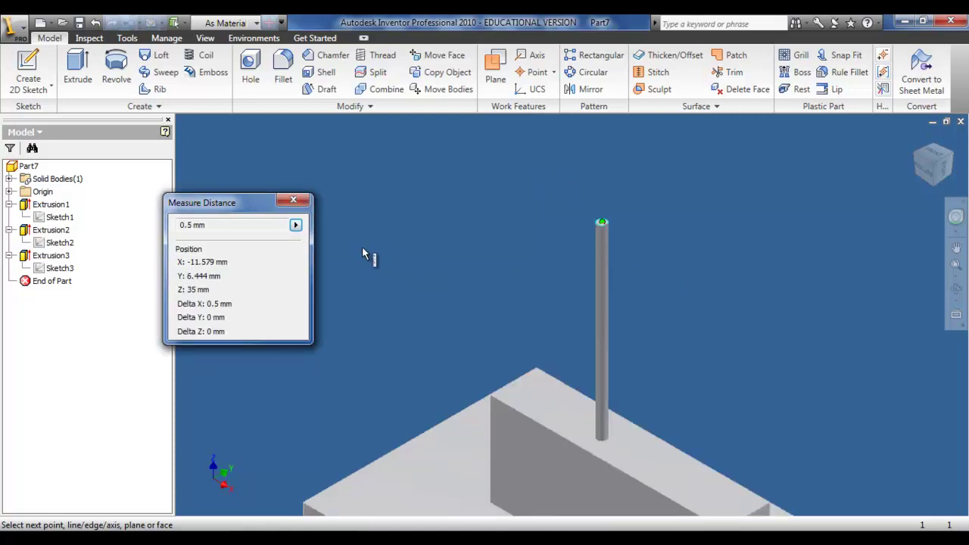
# Step: Measure the angle between the raised block's top face and the rod, then close the measurement
pyautogui.click(295, 225)
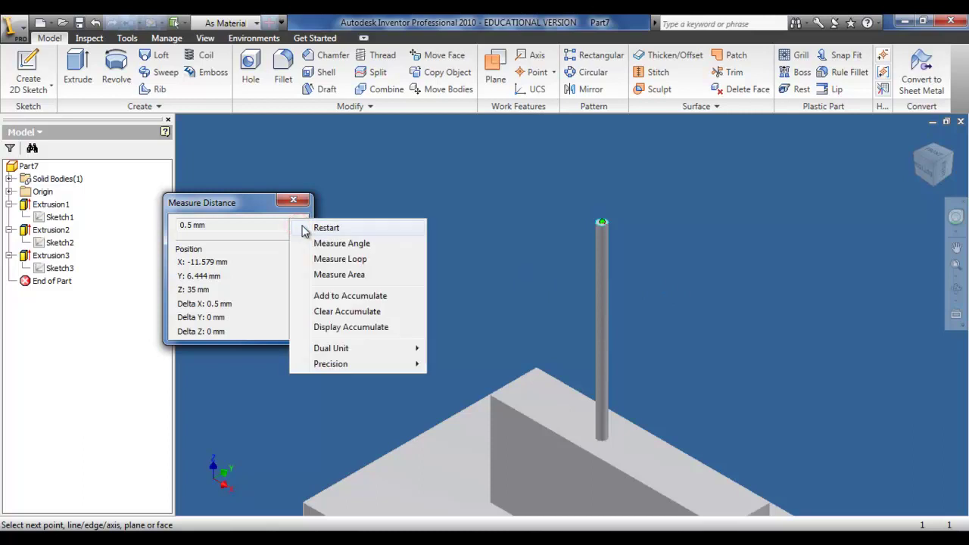
pyautogui.click(341, 241)
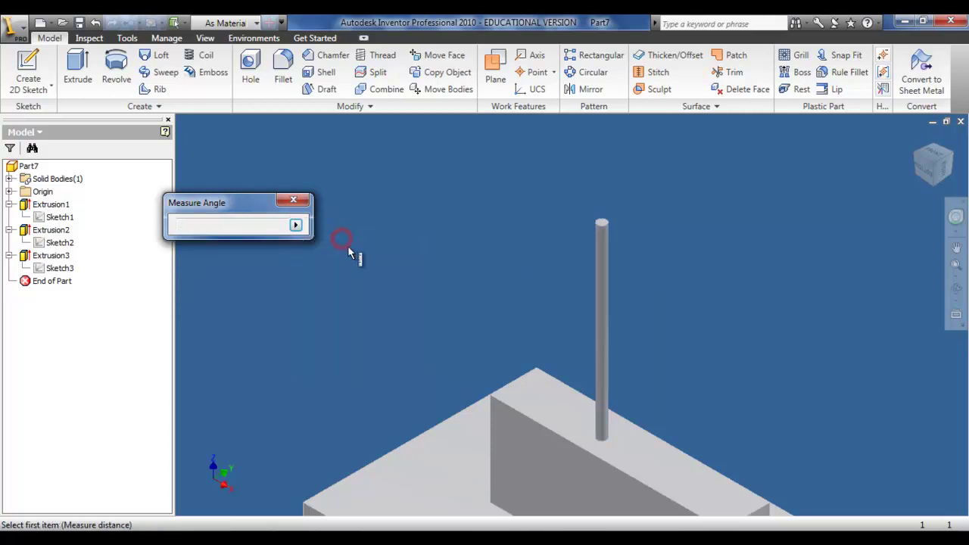
pyautogui.click(536, 397)
pyautogui.click(601, 380)
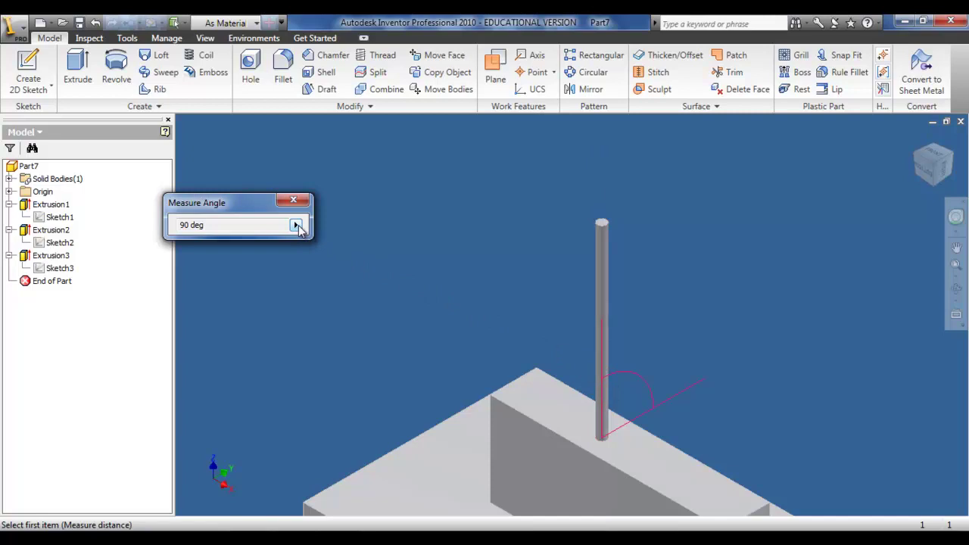
pyautogui.click(293, 200)
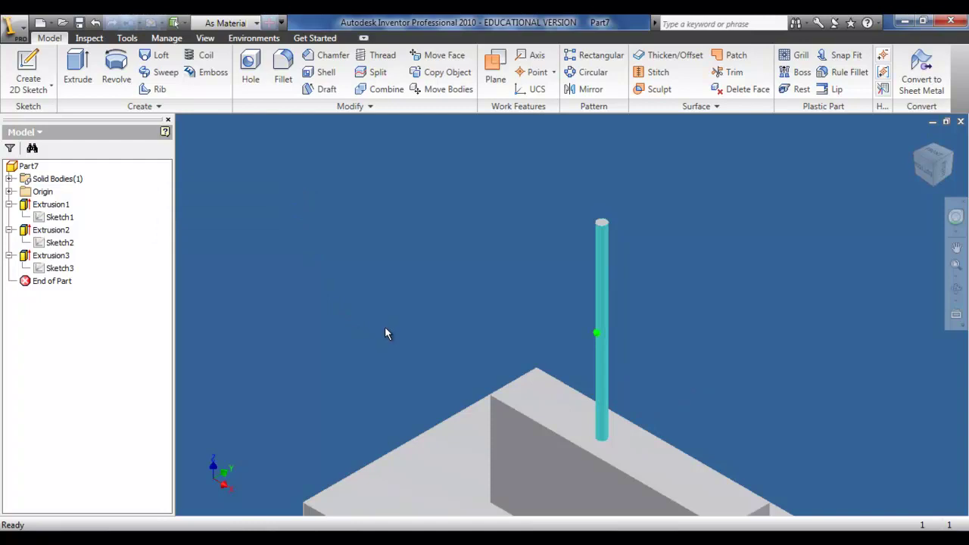
# Step: Open the rod's face properties from the home view, check the available face color styles, and cancel without changing the style
pyautogui.press('Home')
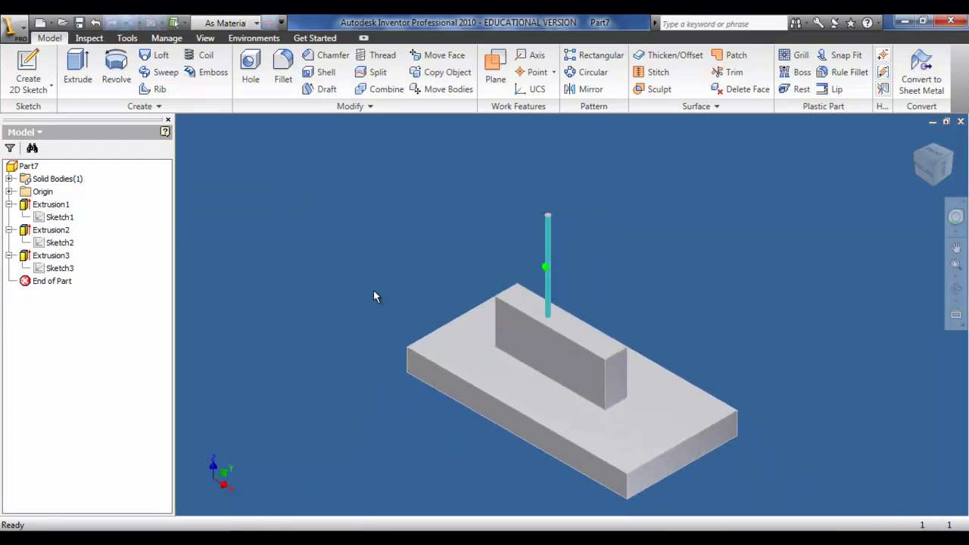
pyautogui.rightClick(374, 295)
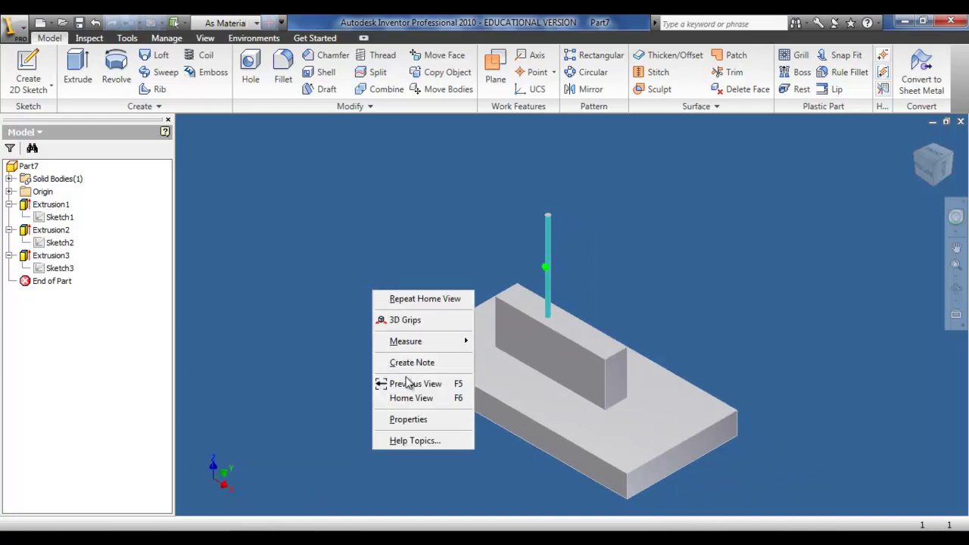
pyautogui.click(409, 420)
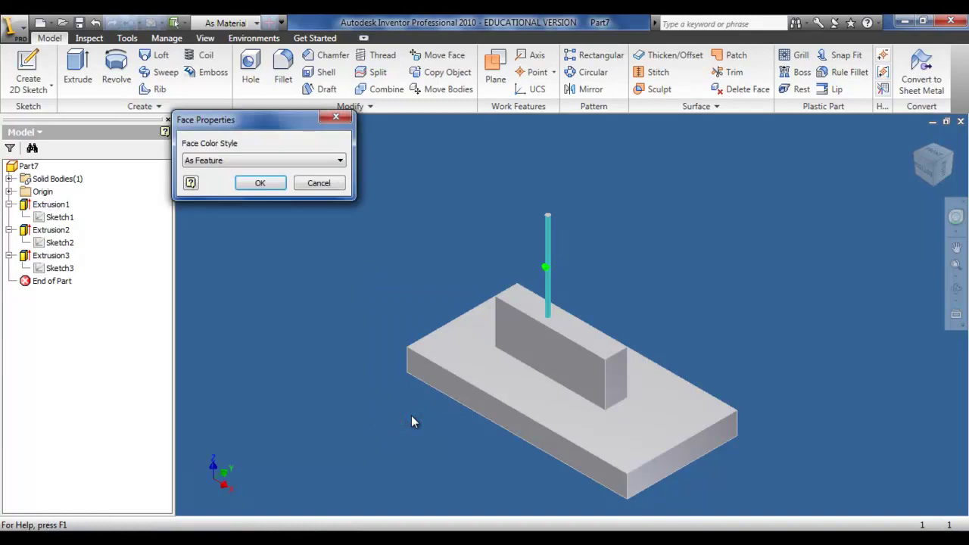
pyautogui.click(340, 160)
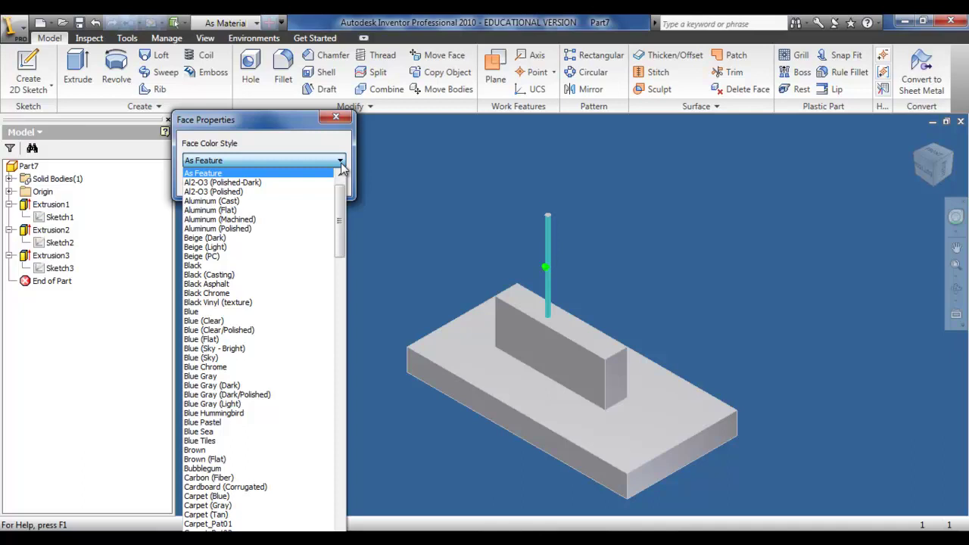
pyautogui.click(341, 161)
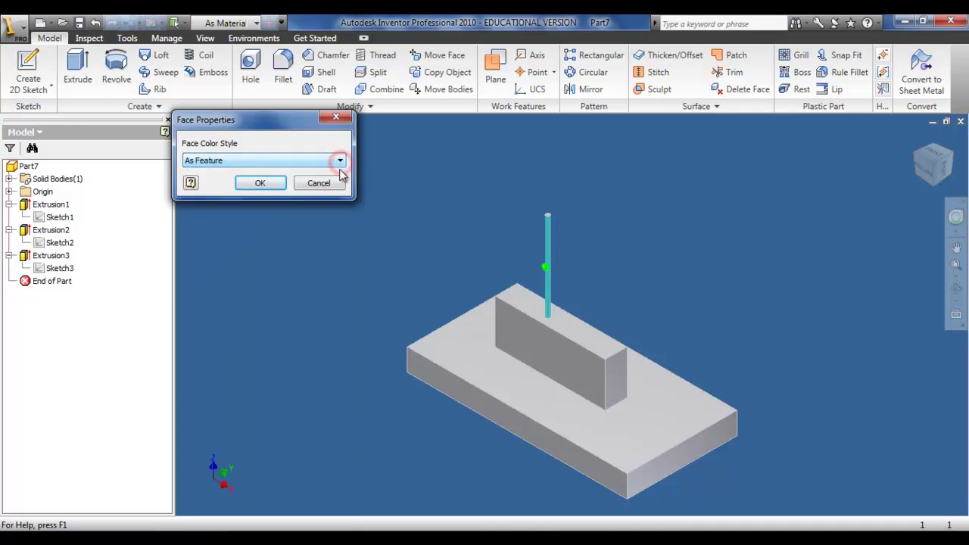
pyautogui.click(339, 184)
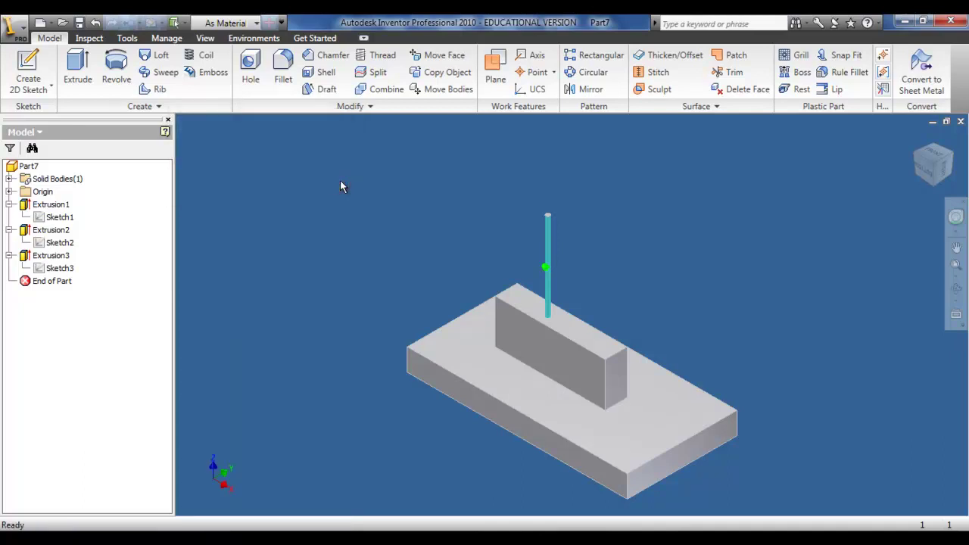
# Step: Sketch a circle with a radius of about 1.1 mm near one end of the plate's long side face and finish the sketch
pyautogui.click(30, 66)
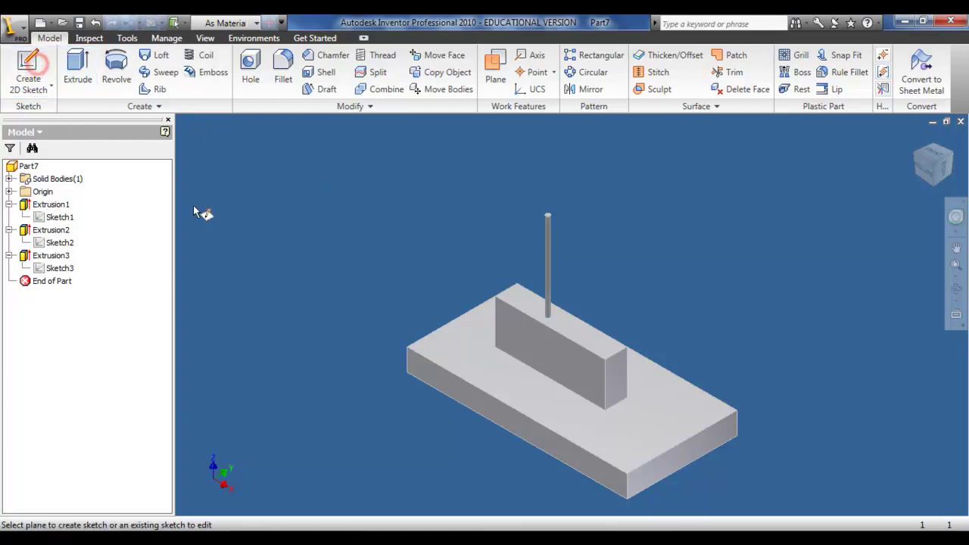
pyautogui.click(460, 395)
pyautogui.moveTo(462, 394); pyautogui.dragTo(410, 308, button='middle')
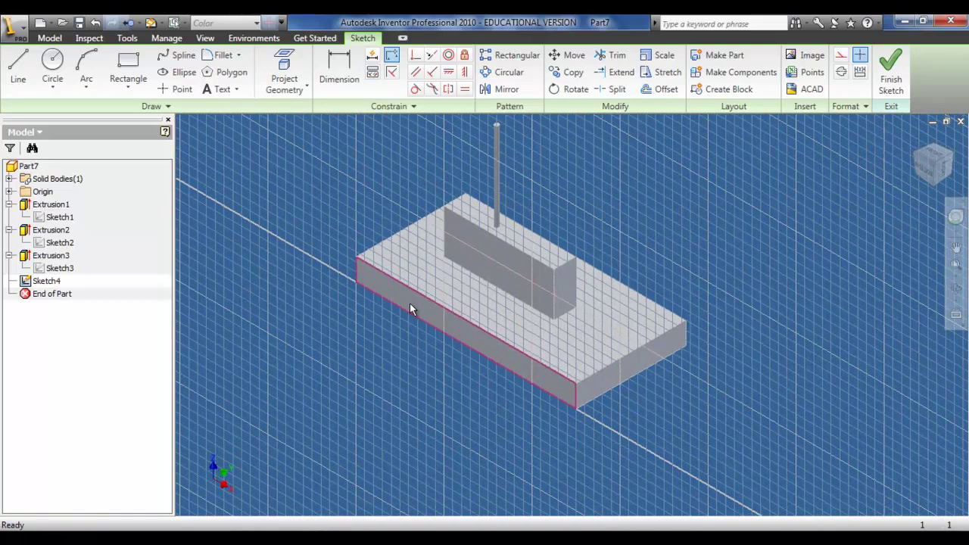
pyautogui.scroll(-5, 410, 308)
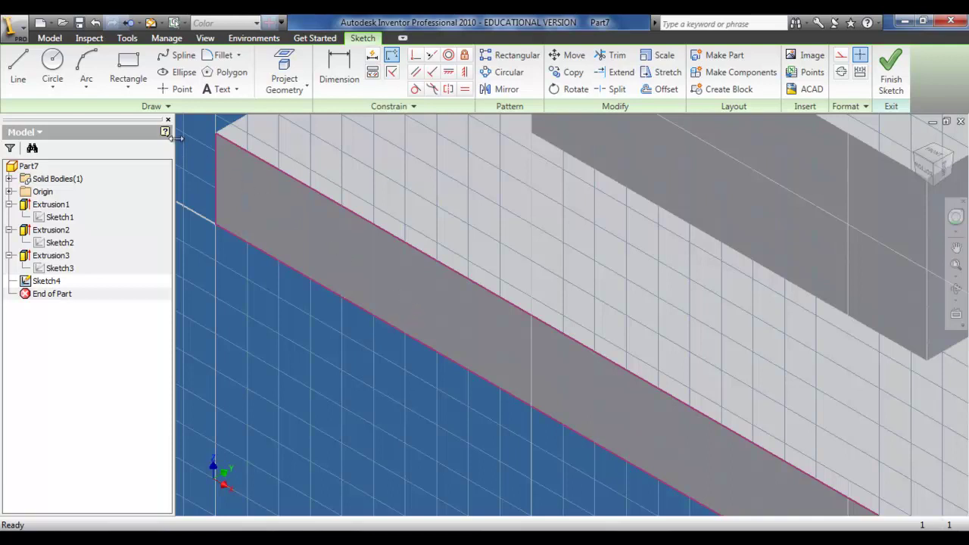
pyautogui.click(52, 62)
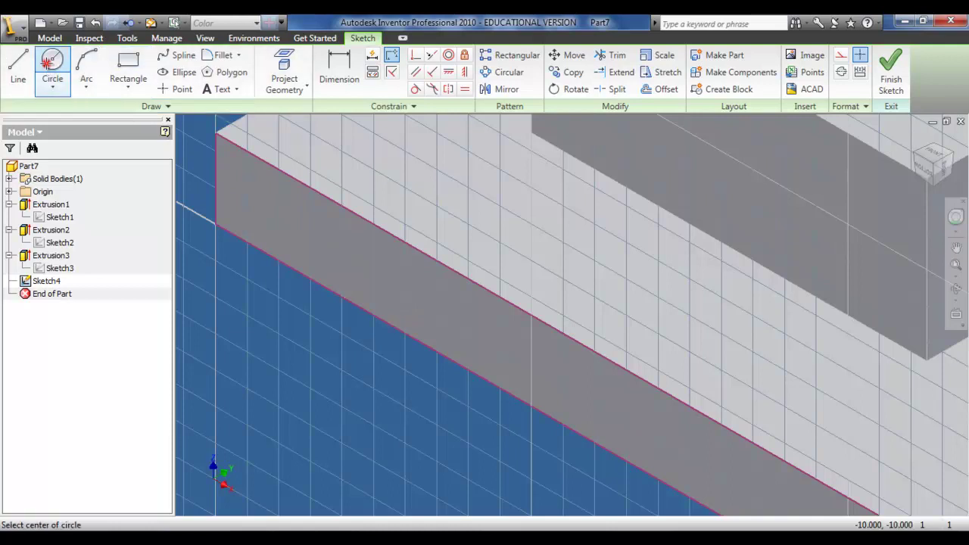
pyautogui.click(308, 227)
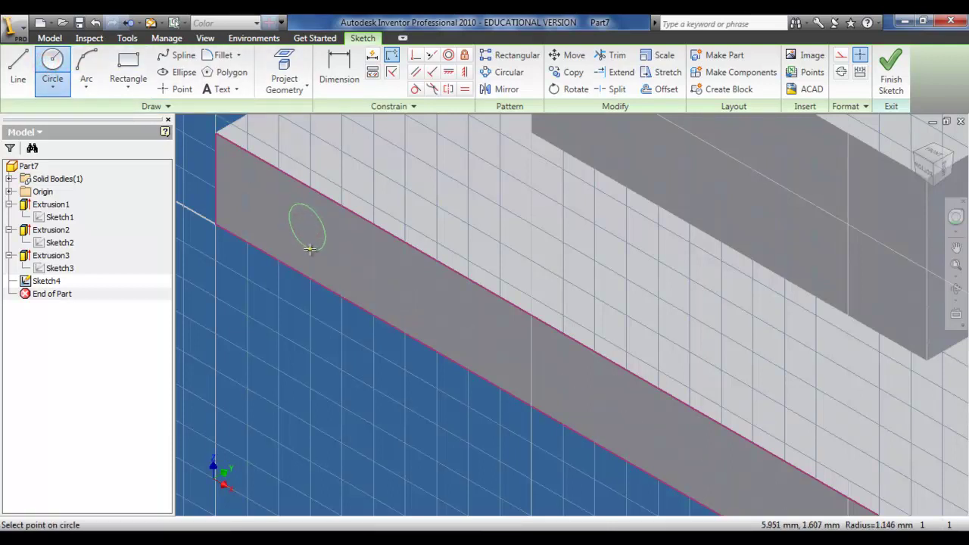
pyautogui.click(311, 250)
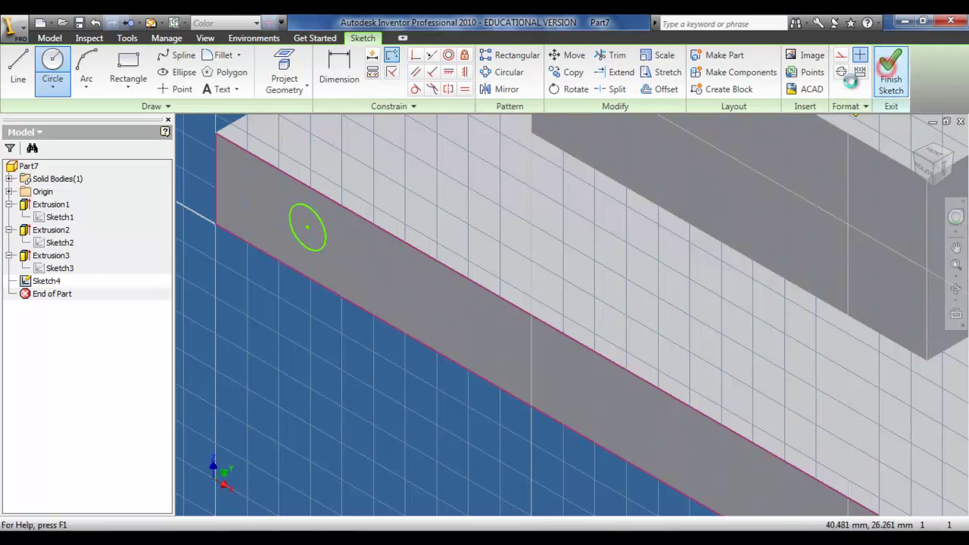
pyautogui.click(891, 72)
# Step: Extrude the circle as a cut 2 mm deep into the plate's long side face
pyautogui.click(78, 76)
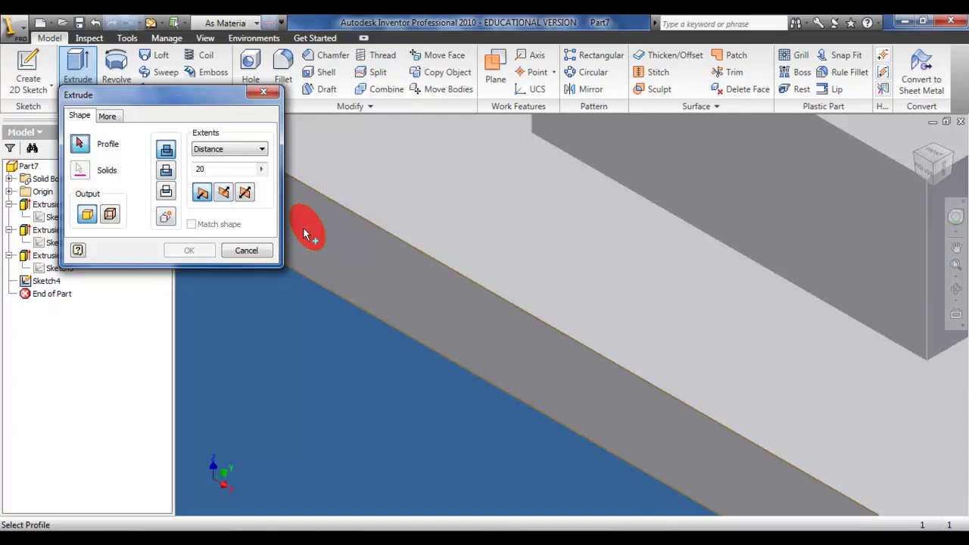
pyautogui.click(303, 235)
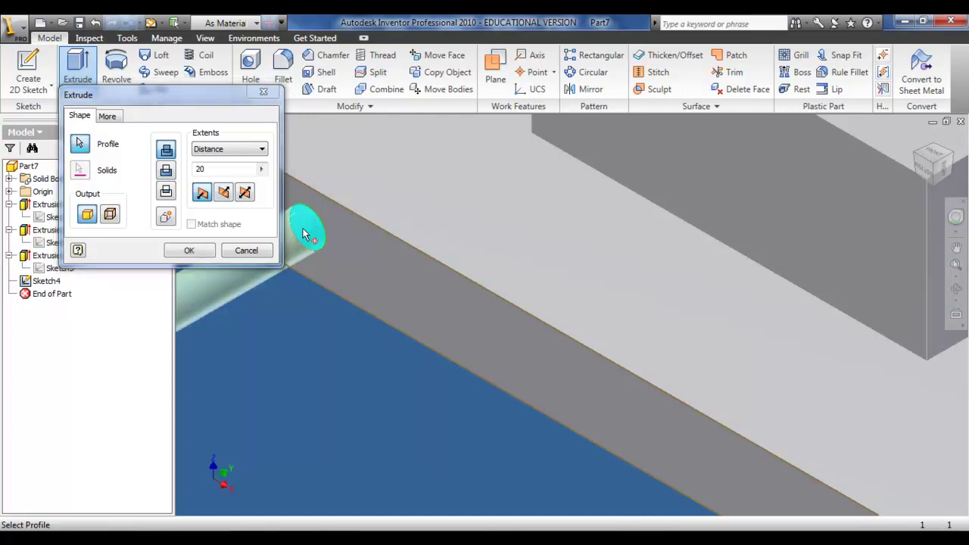
pyautogui.scroll(-3, 300, 257)
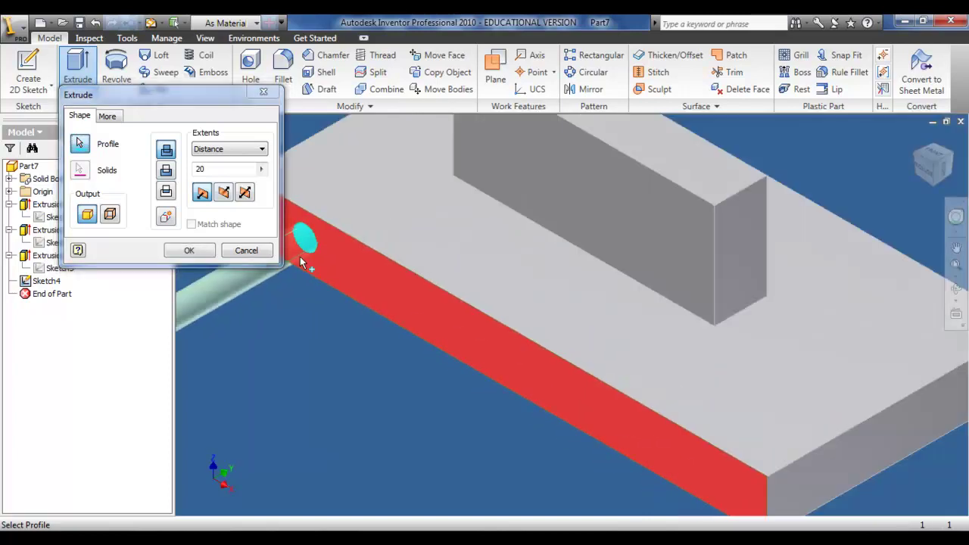
pyautogui.moveTo(187, 218); pyautogui.dragTo(358, 234, button='middle')
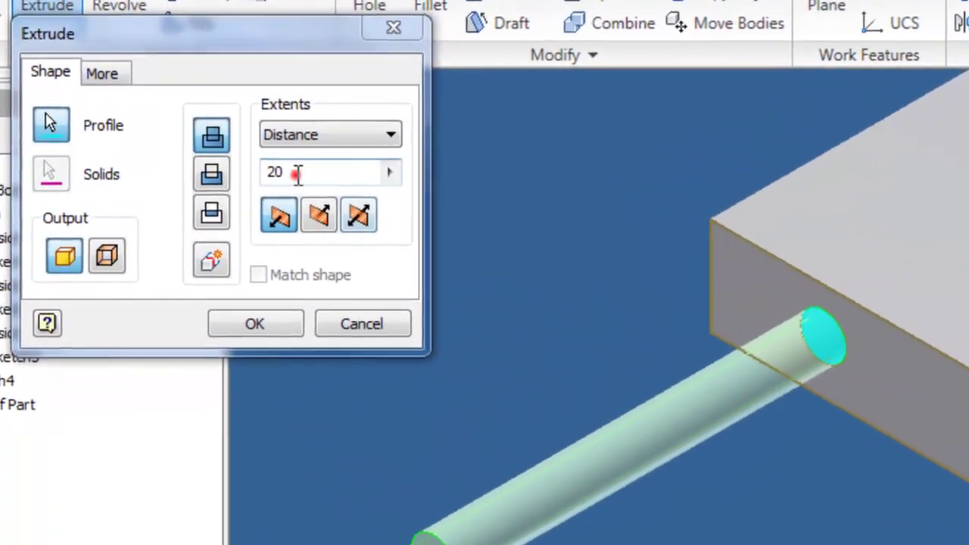
pyautogui.doubleClick(274, 172)
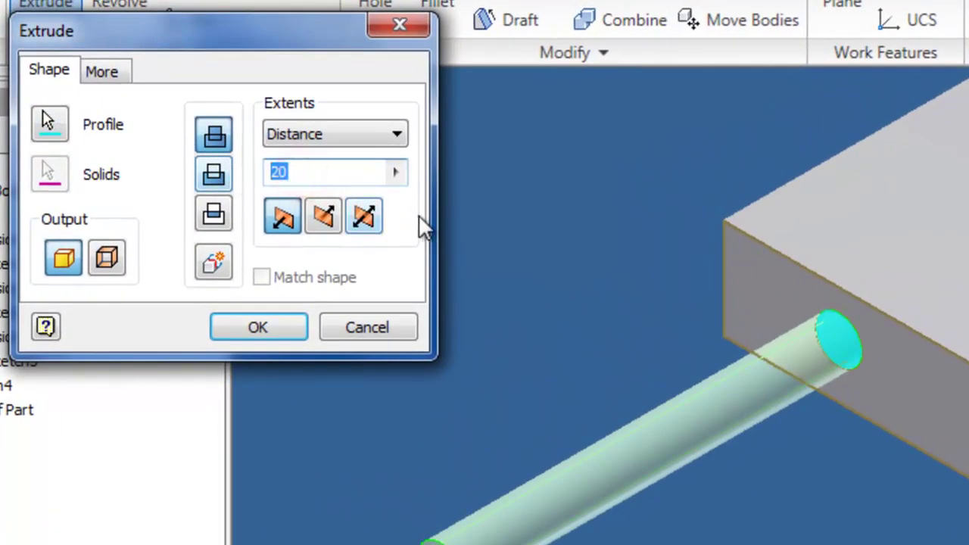
pyautogui.write('2')
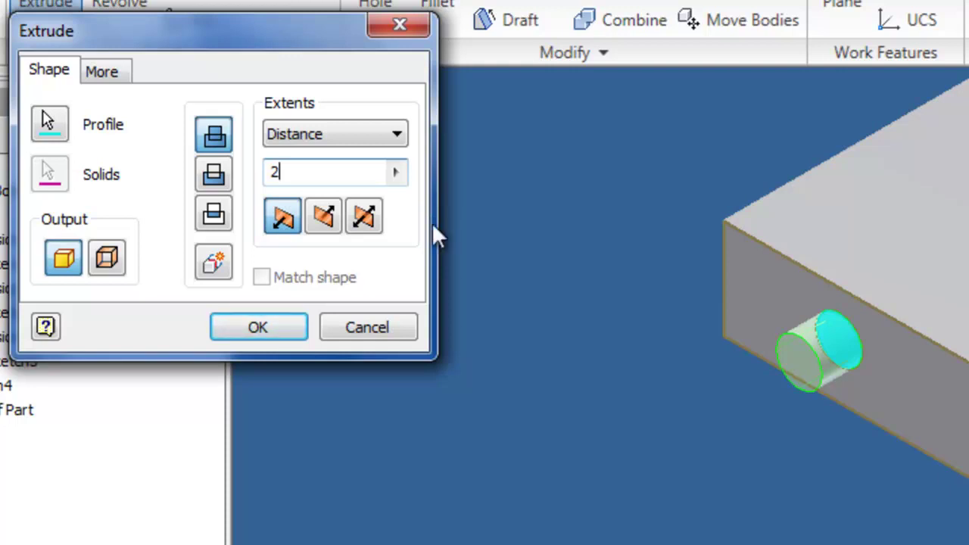
pyautogui.click(216, 176)
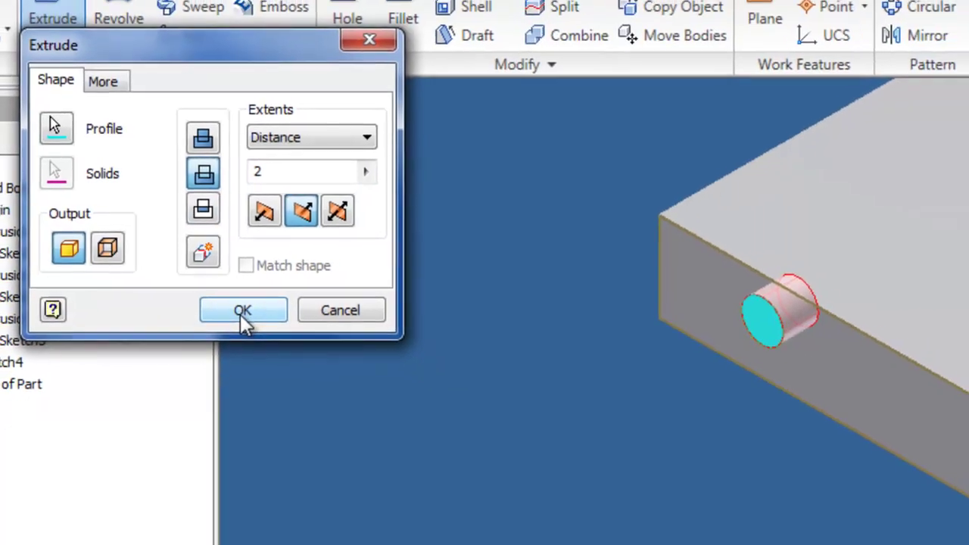
pyautogui.click(257, 331)
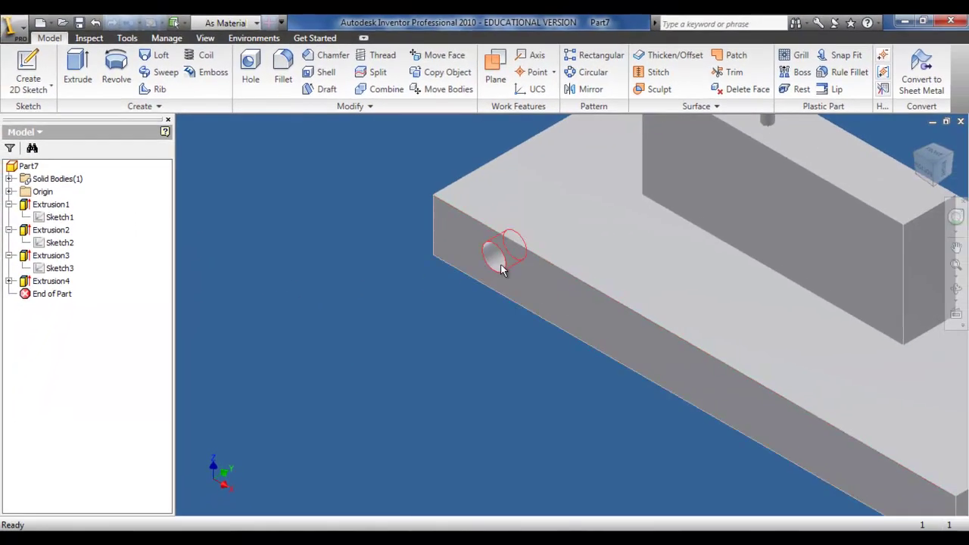
# Step: Orbit around the plate to examine the cut hole in its side, then return to the home view
pyautogui.scroll(5, 500, 265)
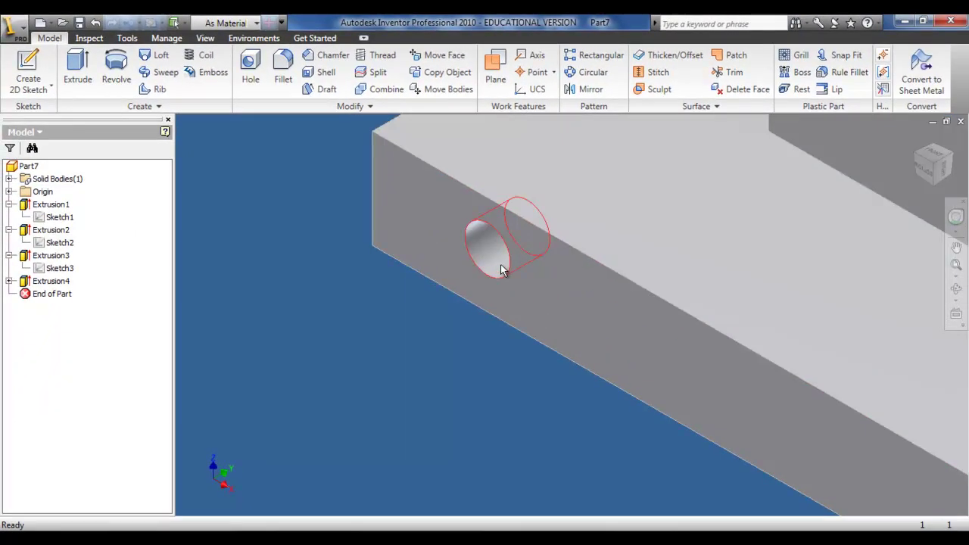
pyautogui.click(956, 288)
pyautogui.moveTo(504, 435); pyautogui.dragTo(553, 299)
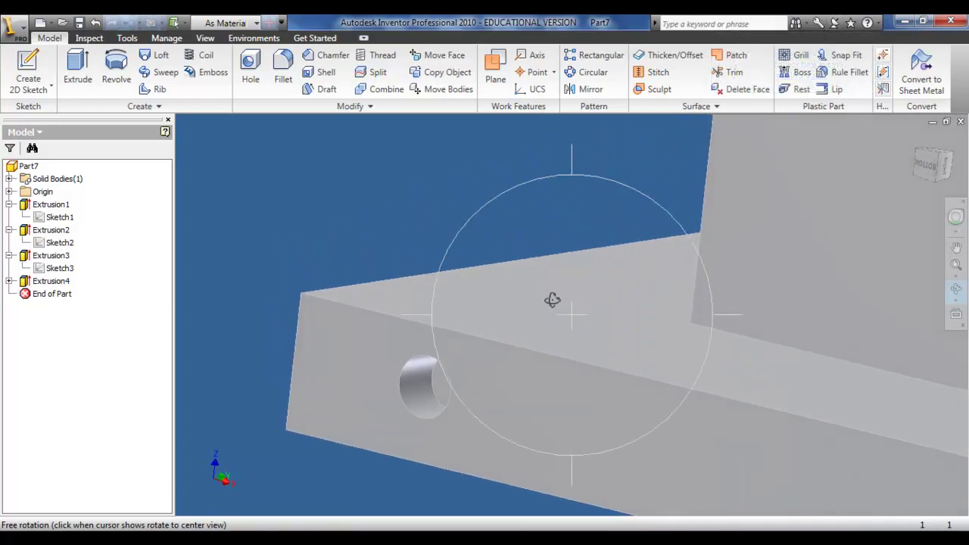
pyautogui.press('F6')
pyautogui.rightClick(553, 300)
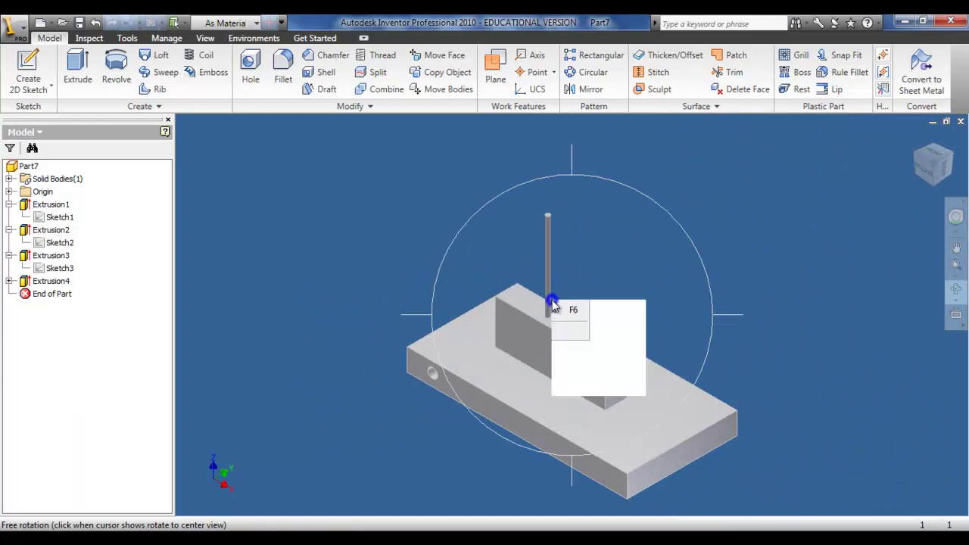
pyautogui.click(573, 321)
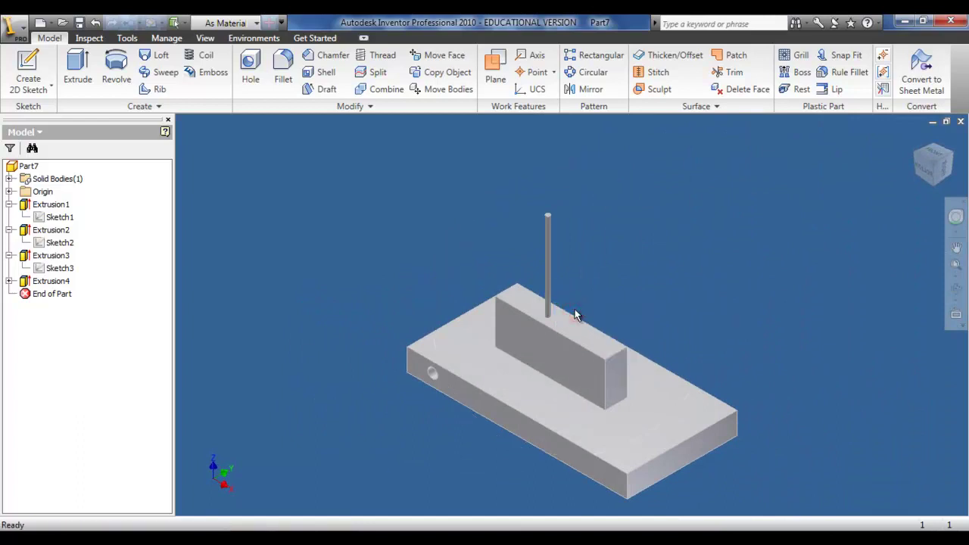